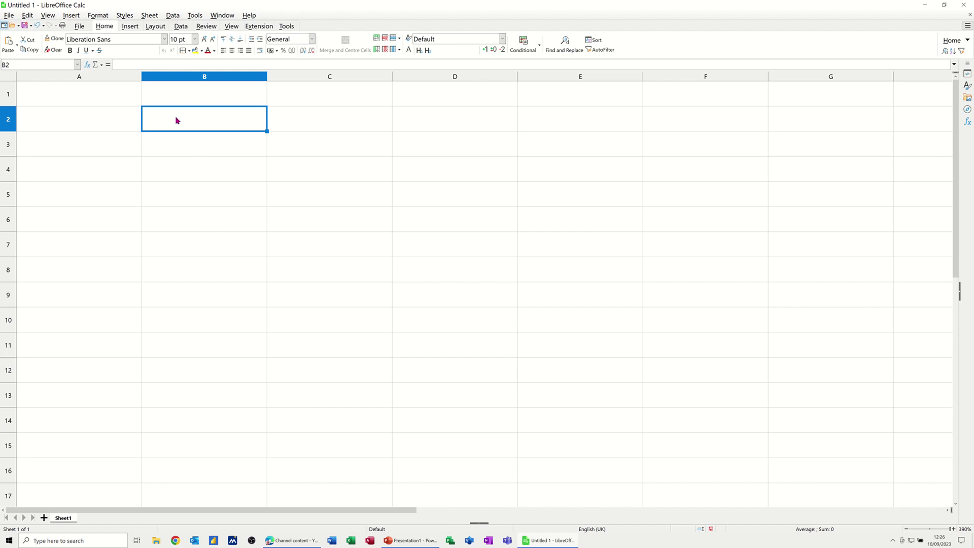
Enter Mon in B2 and autofill Tue through Fri across C2:F2.
{"action": "type", "text": "Mon"}
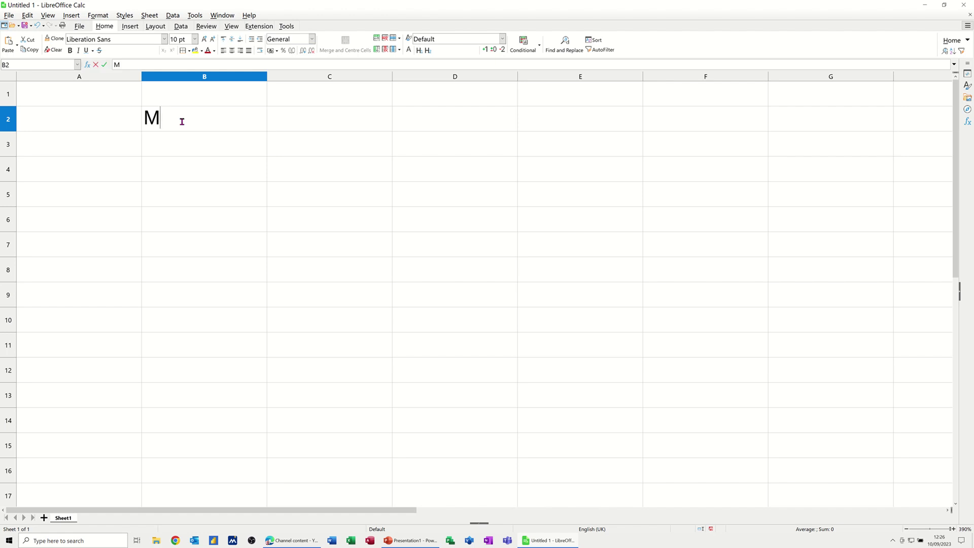
{"action": "left_click", "coordinate": [236, 152]}
{"action": "left_click", "coordinate": [254, 117]}
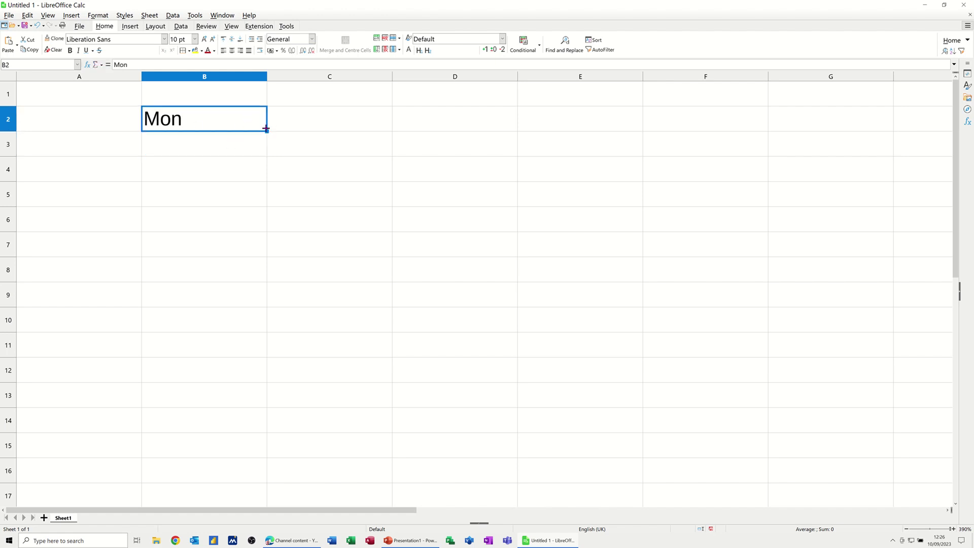
{"action": "left_click_drag", "start_coordinate": [267, 128], "coordinate": [738, 141]}
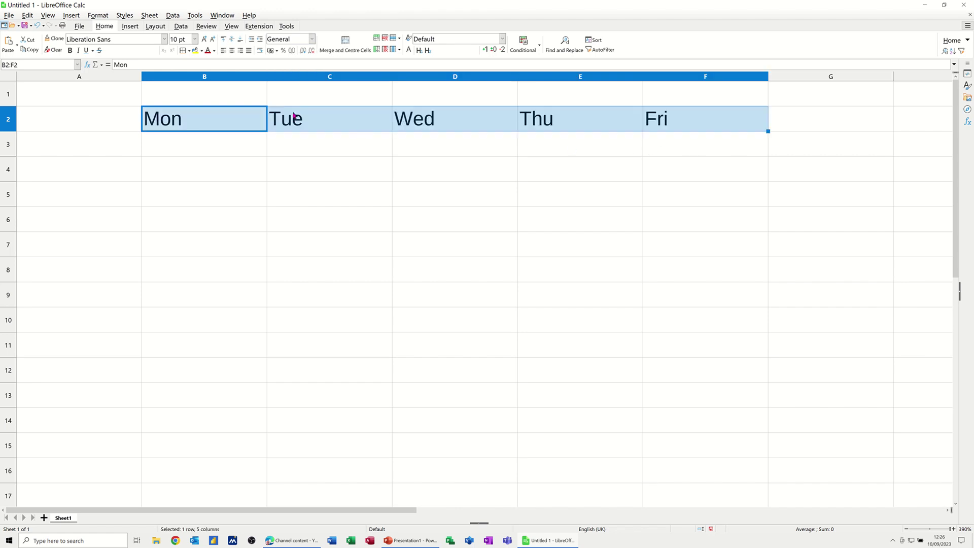
{"action": "left_click", "coordinate": [797, 126]}
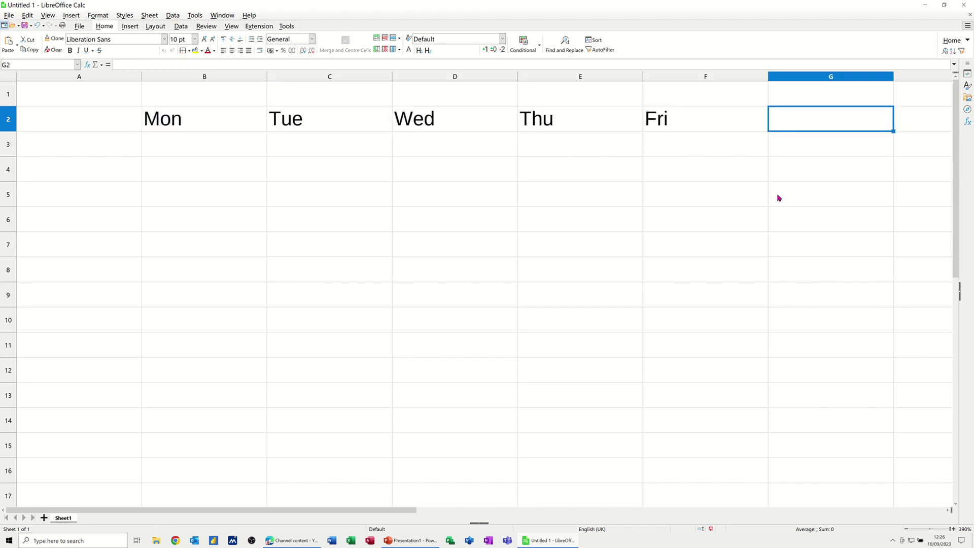
Put Total in G2 and enter the labels Car, Tax, Gas, Bills in A3:A6.
{"action": "type", "text": "Total"}
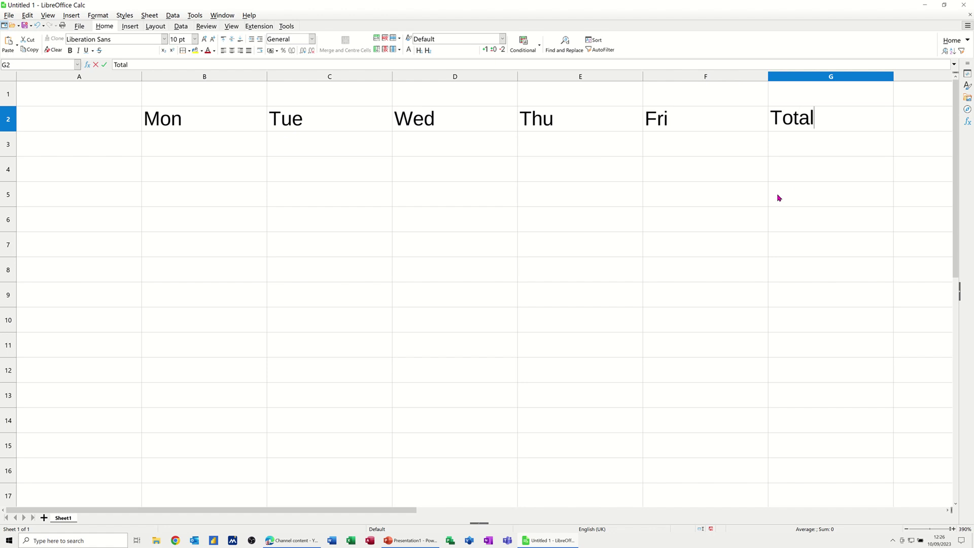
{"action": "left_click", "coordinate": [83, 144]}
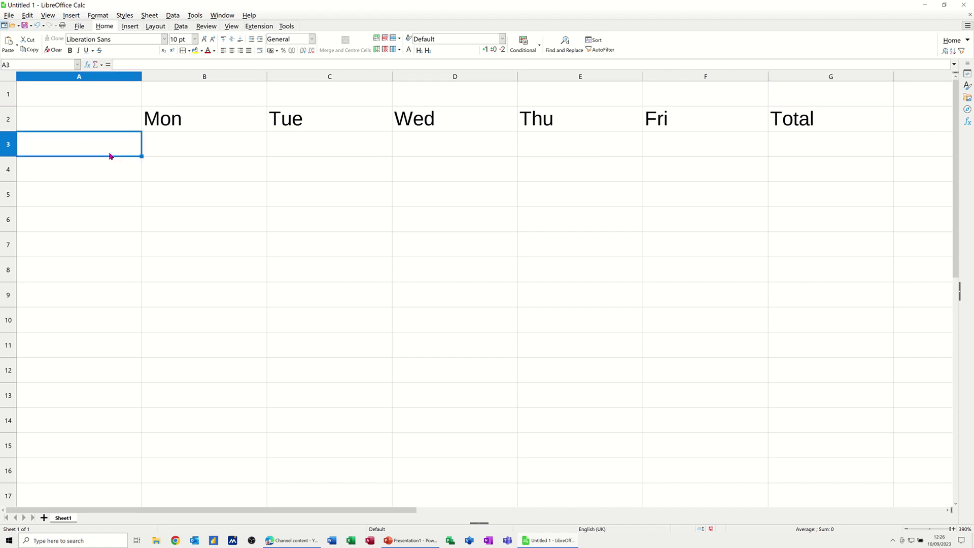
{"action": "type", "text": "Car"}
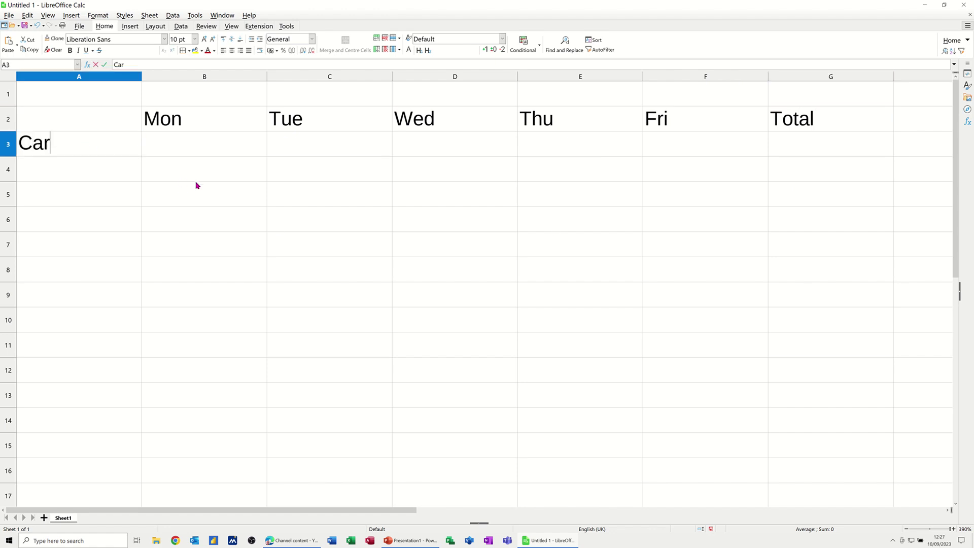
{"action": "key", "text": "Return"}
{"action": "type", "text": "Tax"}
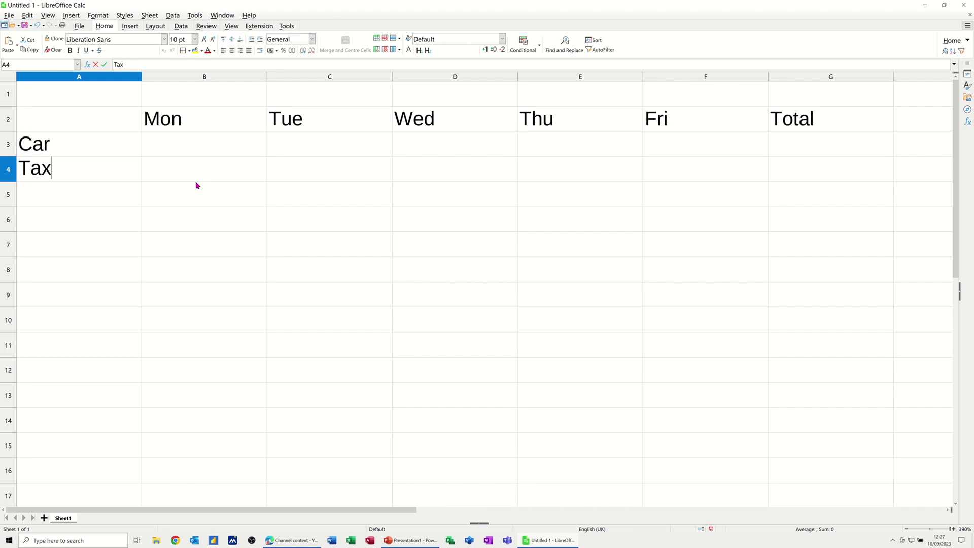
{"action": "key", "text": "Return"}
{"action": "type", "text": "Gas"}
{"action": "key", "text": "Return"}
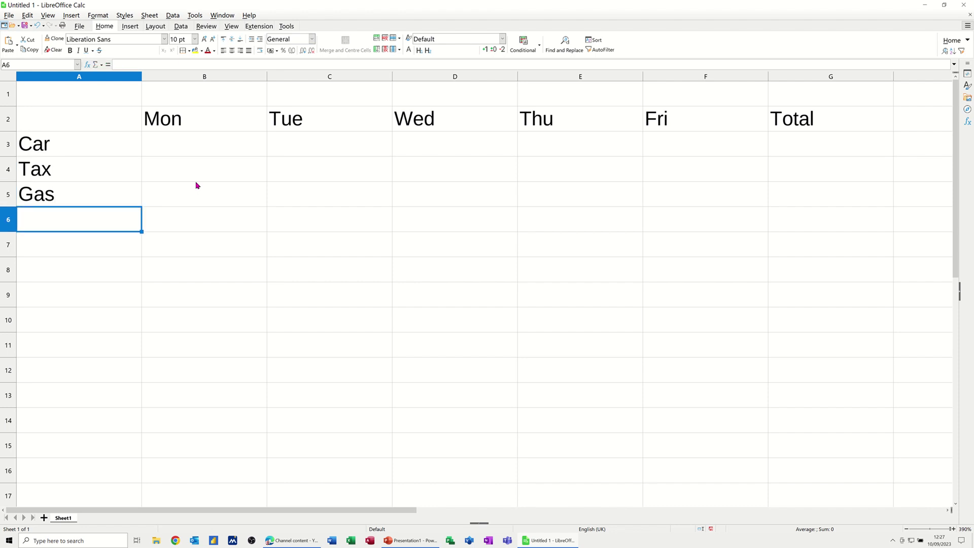
{"action": "type", "text": "Bills"}
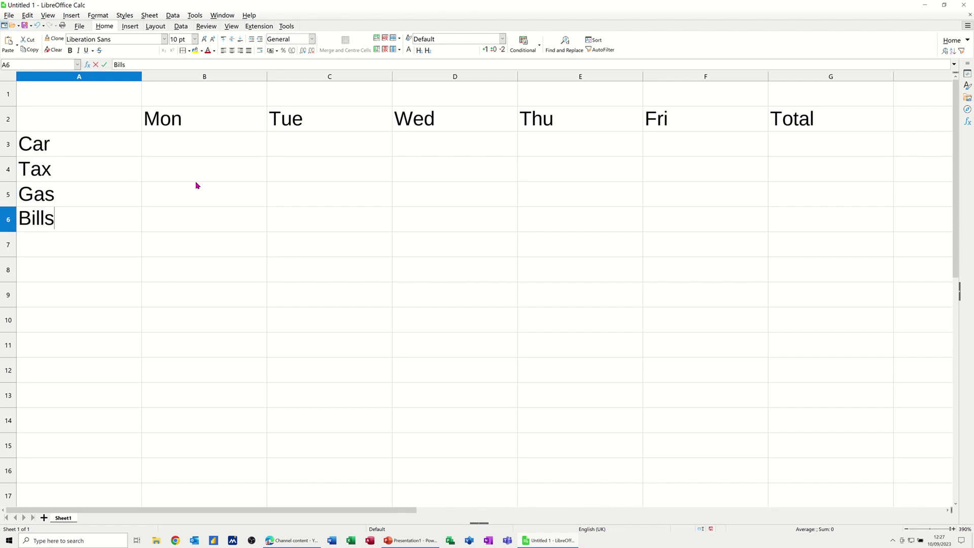
{"action": "key", "text": "Return"}
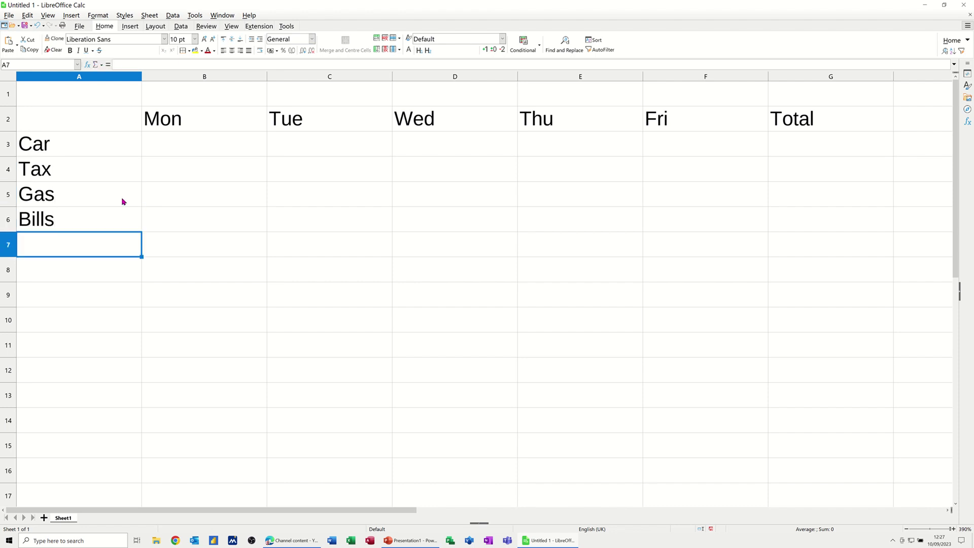
Enter the labels Total, Average, Max, Min, Count in A7:A11.
{"action": "type", "text": "Total"}
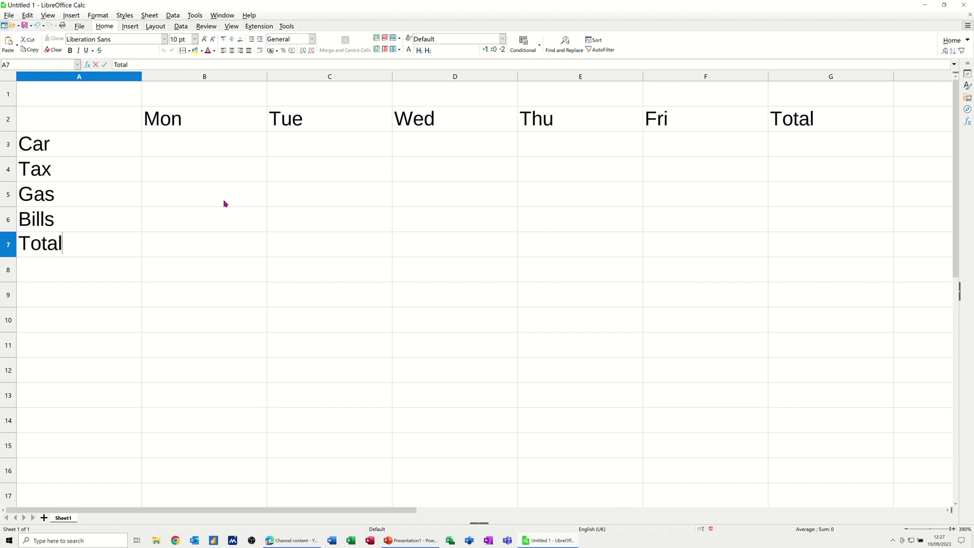
{"action": "key", "text": "Return"}
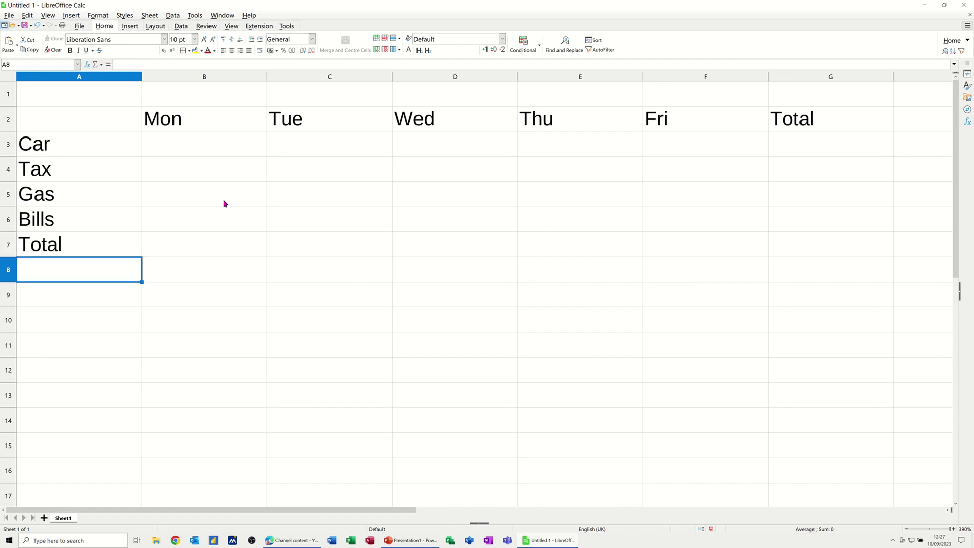
{"action": "type", "text": "Average"}
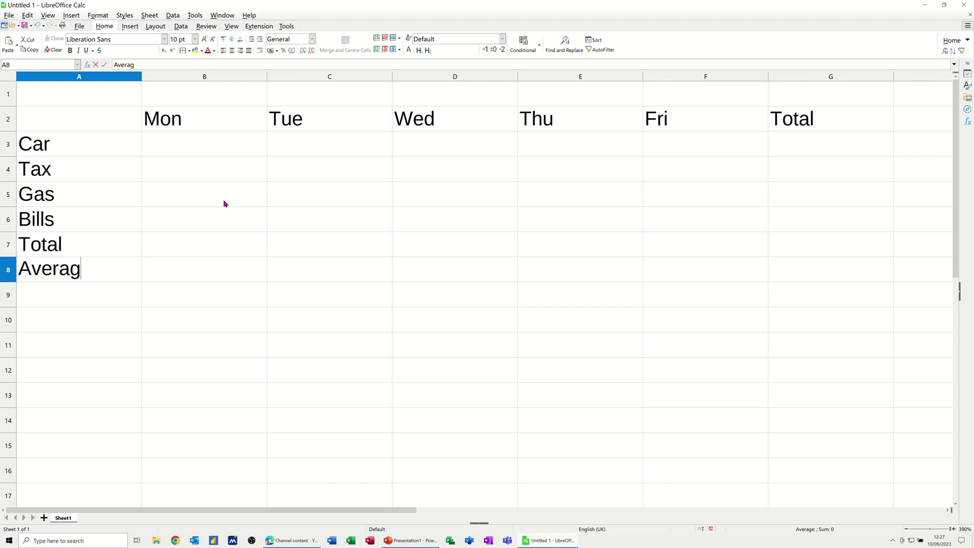
{"action": "key", "text": "Return"}
{"action": "type", "text": "Max"}
{"action": "key", "text": "Return"}
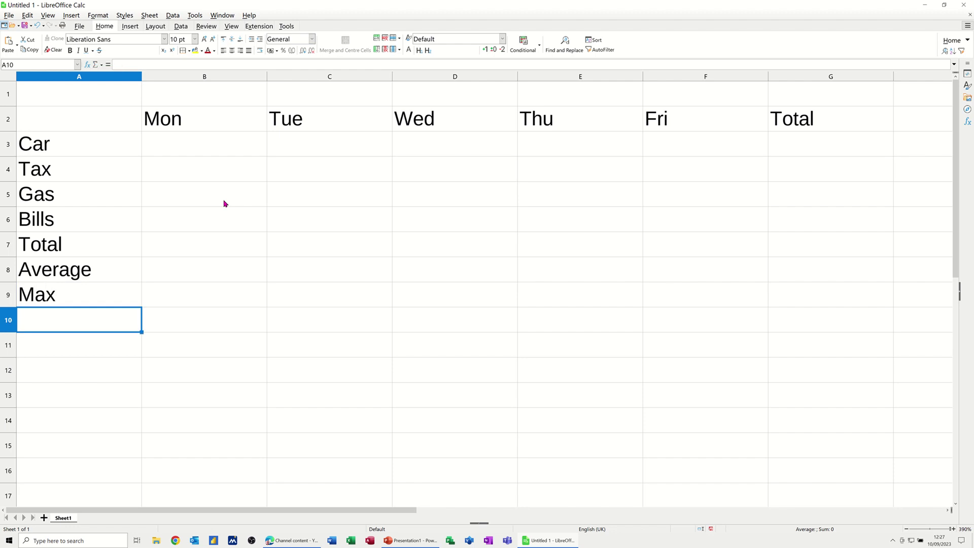
{"action": "type", "text": "Min"}
{"action": "key", "text": "Return"}
{"action": "type", "text": "Co"}
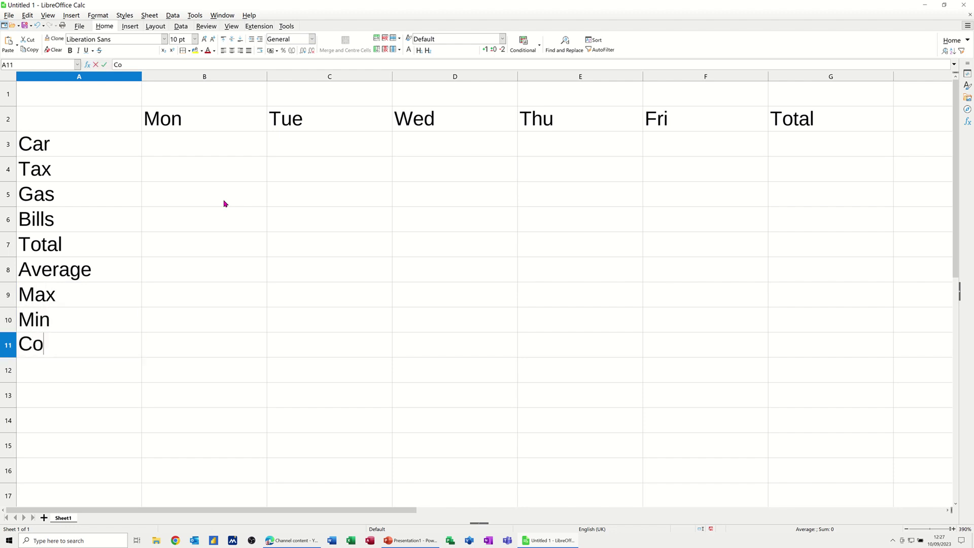
{"action": "type", "text": "unt"}
{"action": "key", "text": "Return"}
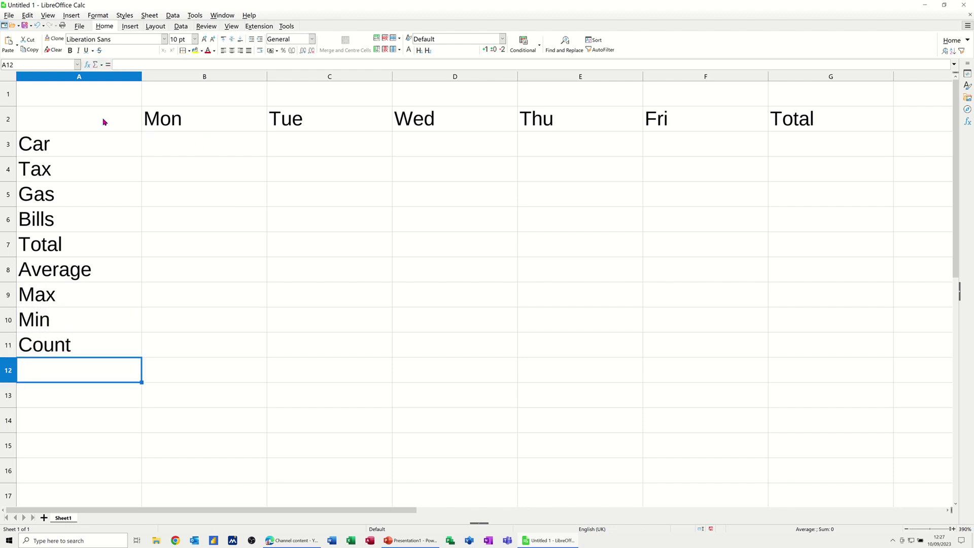
Apply outer and inner borders to every cell of the A2:G11 table.
{"action": "left_click_drag", "start_coordinate": [92, 121], "coordinate": [783, 341]}
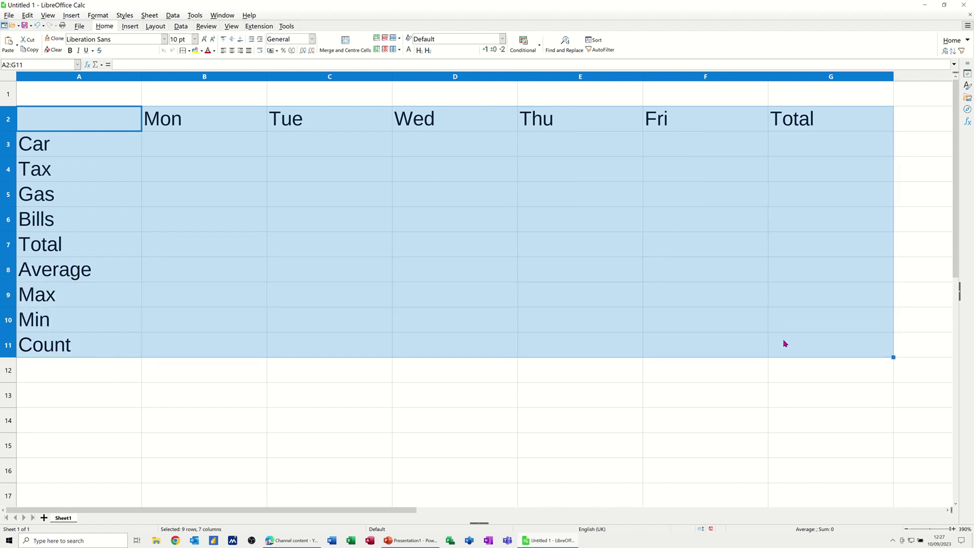
{"action": "left_click", "coordinate": [189, 51]}
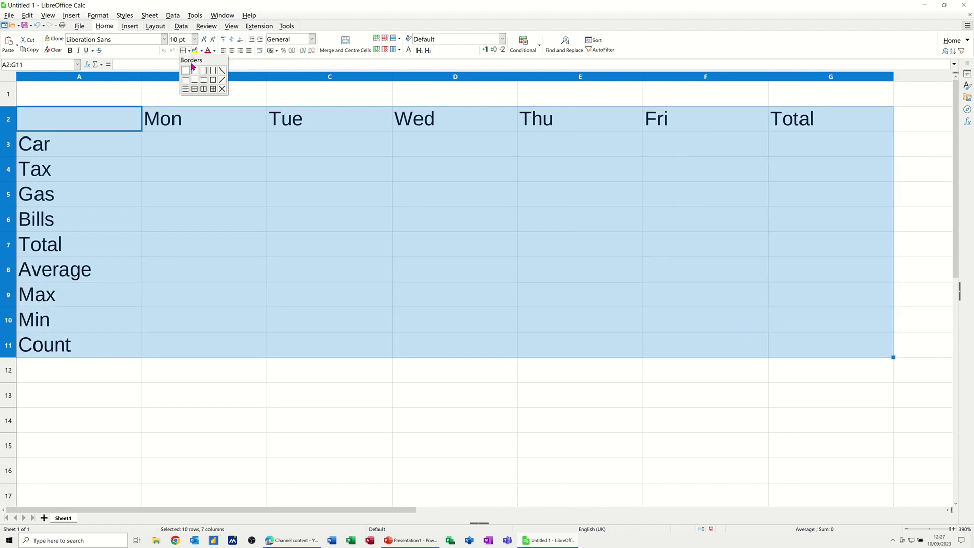
{"action": "left_click", "coordinate": [214, 91]}
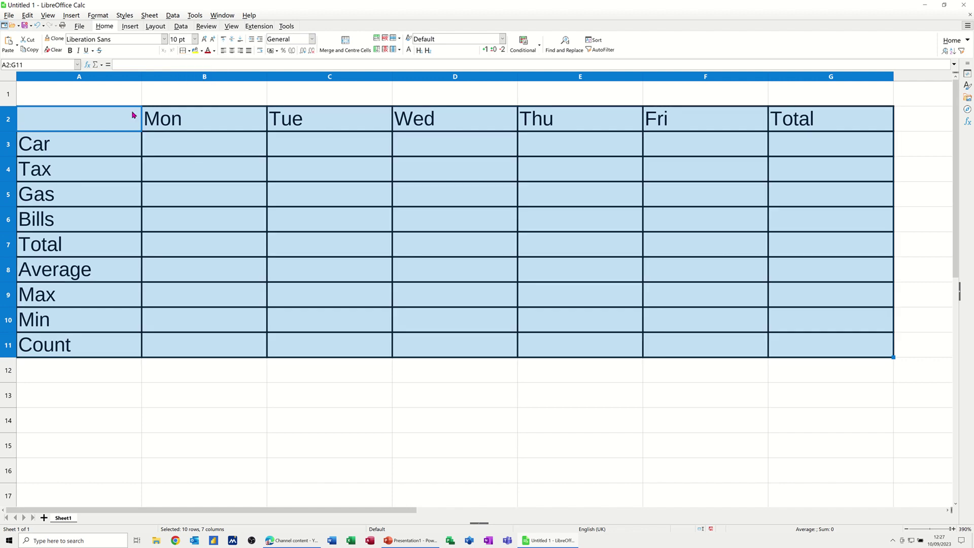
{"action": "left_click", "coordinate": [87, 98]}
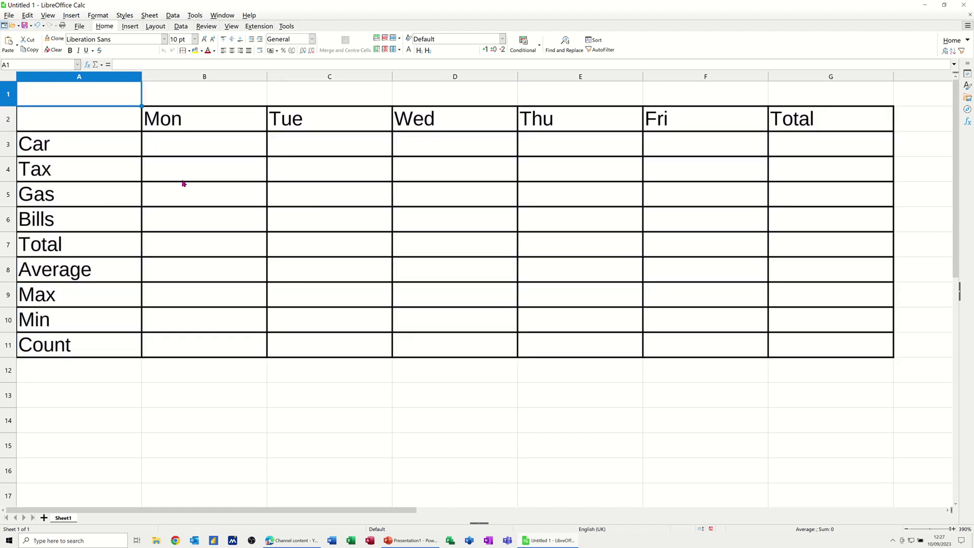
Enter the title Weekly Budget in A1, merged and centred across A1:G1.
{"action": "type", "text": "Week"}
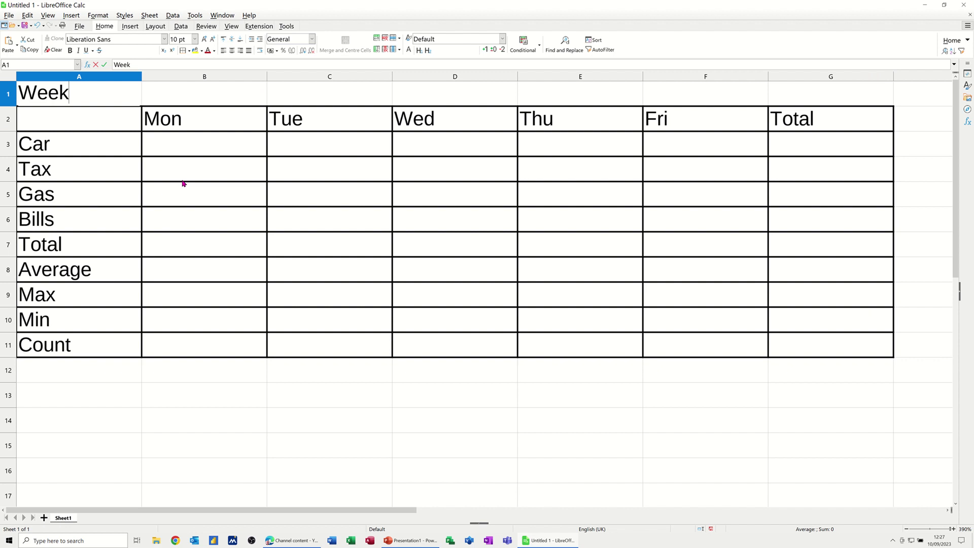
{"action": "type", "text": "ly Budget"}
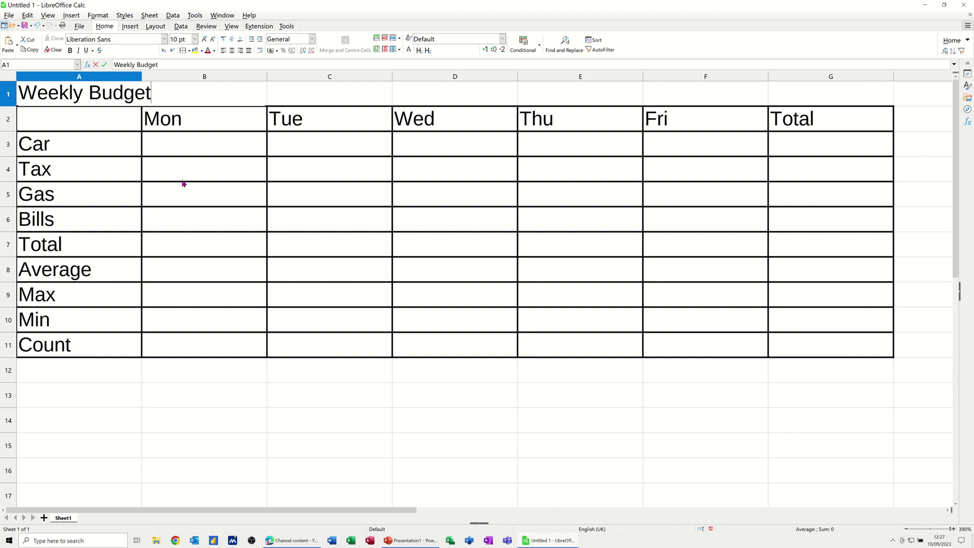
{"action": "key", "text": "Return"}
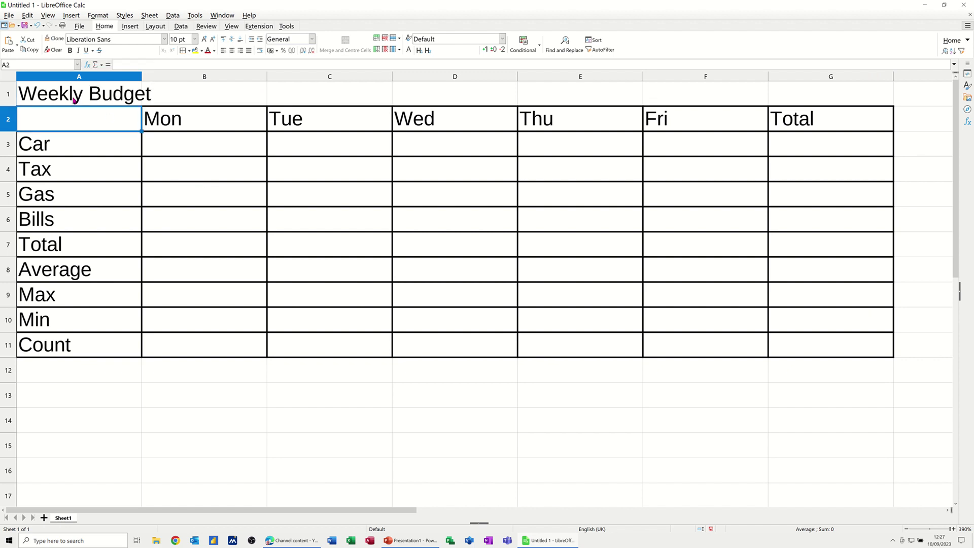
{"action": "left_click_drag", "start_coordinate": [74, 100], "coordinate": [782, 94]}
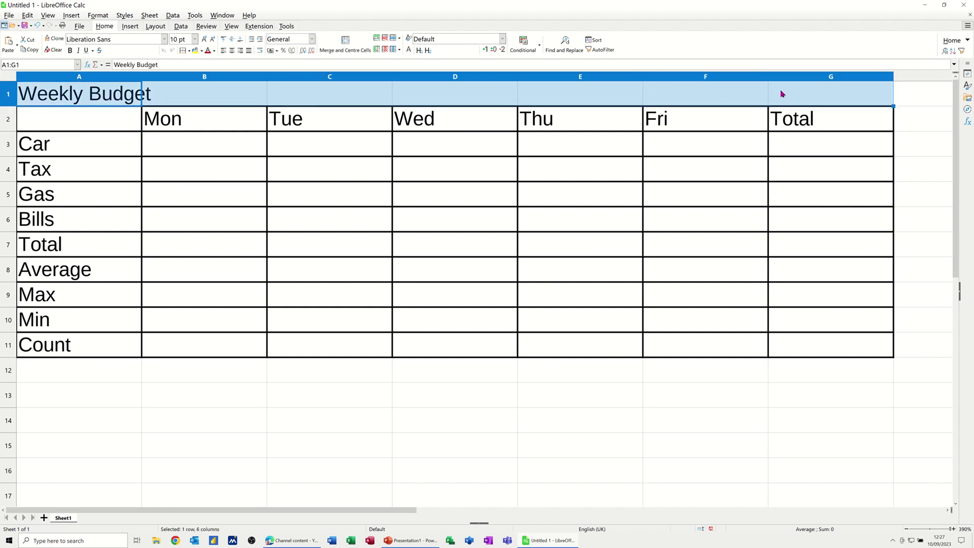
{"action": "left_click", "coordinate": [342, 42]}
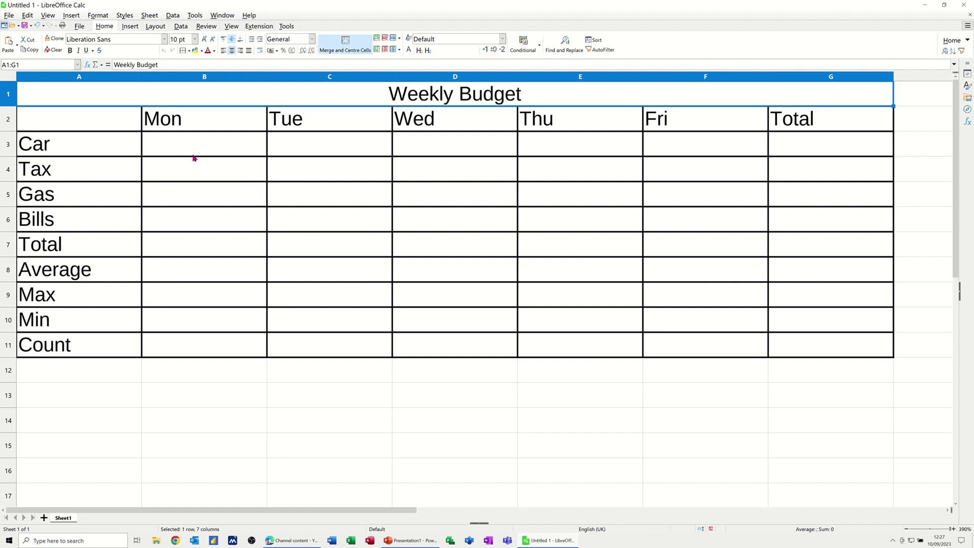
Fill the expense cells B3:F6 with a yellow-orange background.
{"action": "left_click_drag", "start_coordinate": [178, 147], "coordinate": [750, 222]}
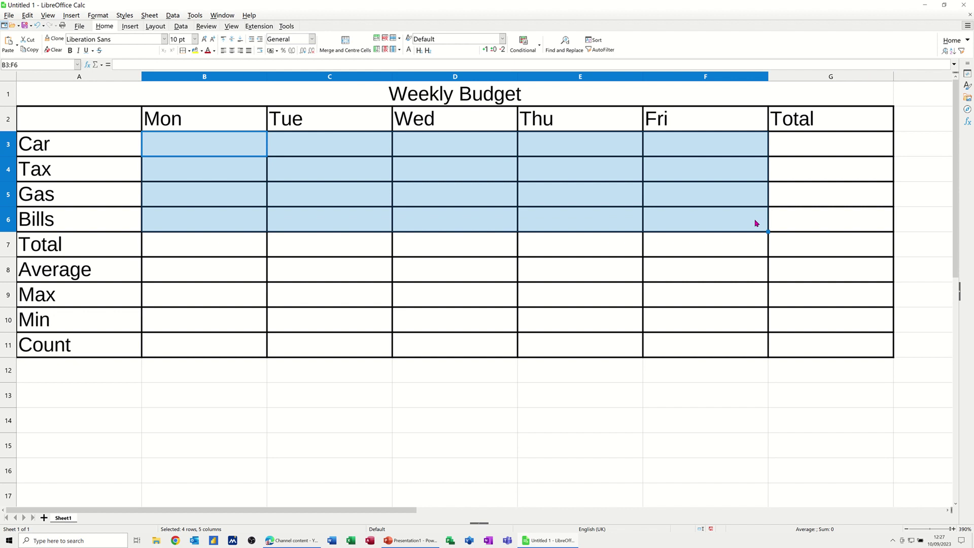
{"action": "left_click", "coordinate": [202, 52]}
{"action": "left_click", "coordinate": [207, 116]}
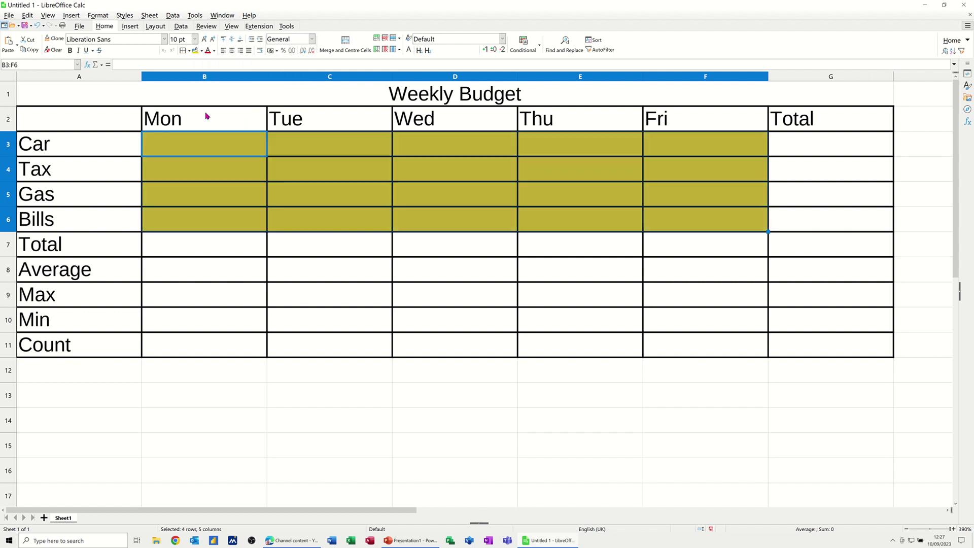
{"action": "left_click", "coordinate": [215, 217]}
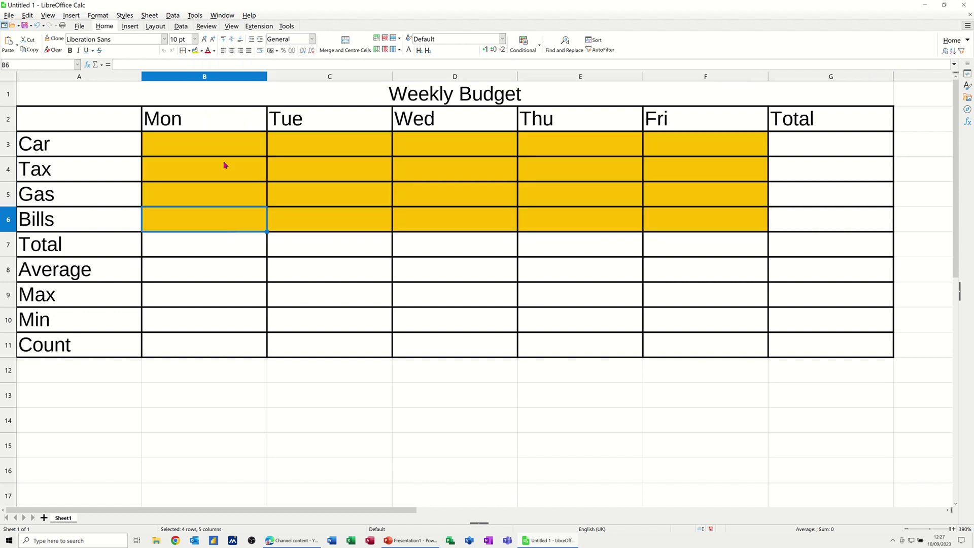
{"action": "left_click", "coordinate": [175, 249]}
{"action": "left_click", "coordinate": [178, 147]}
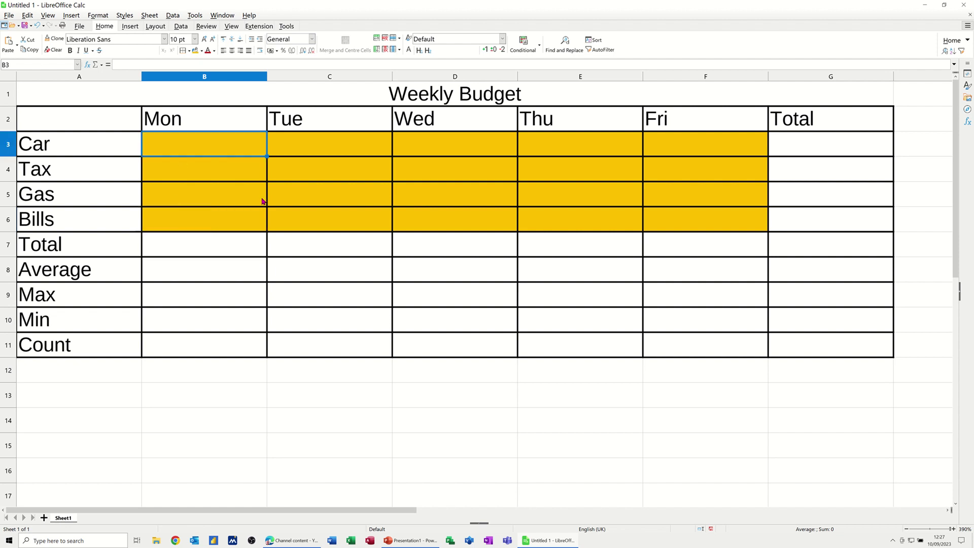
Autofill Car as 10 to 14 and Tax as 10 to 30 in steps of 5.
{"action": "type", "text": "10"}
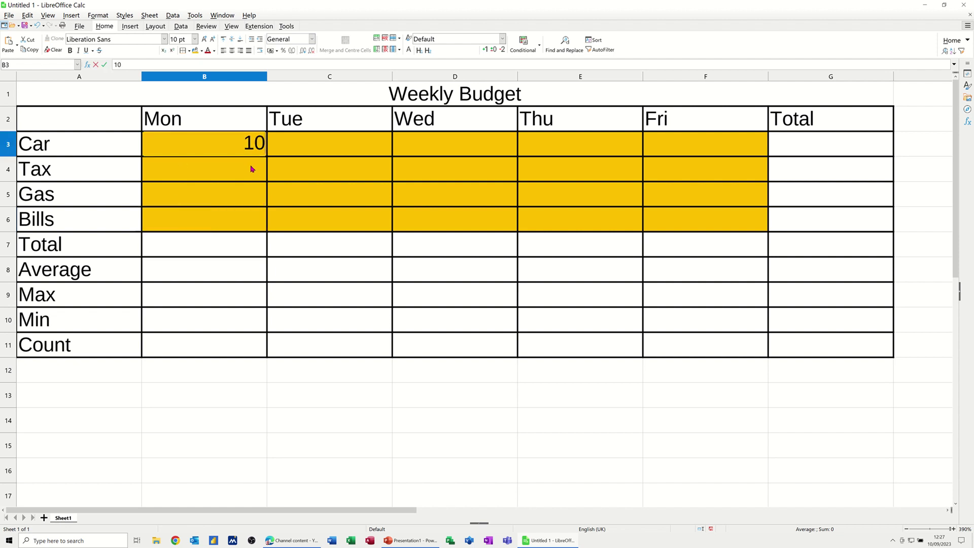
{"action": "key", "text": "Return"}
{"action": "left_click", "coordinate": [258, 147]}
{"action": "left_click_drag", "start_coordinate": [266, 156], "coordinate": [714, 155]}
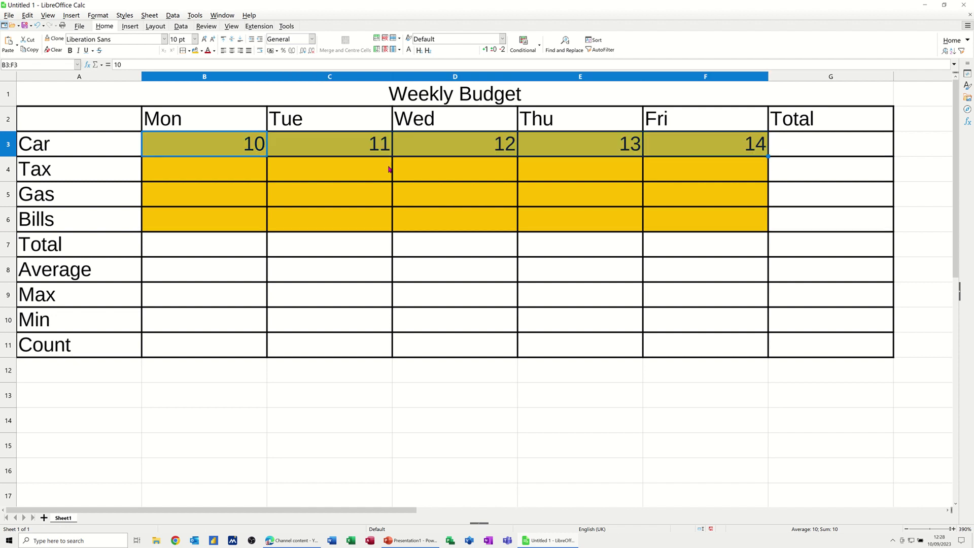
{"action": "left_click", "coordinate": [189, 174]}
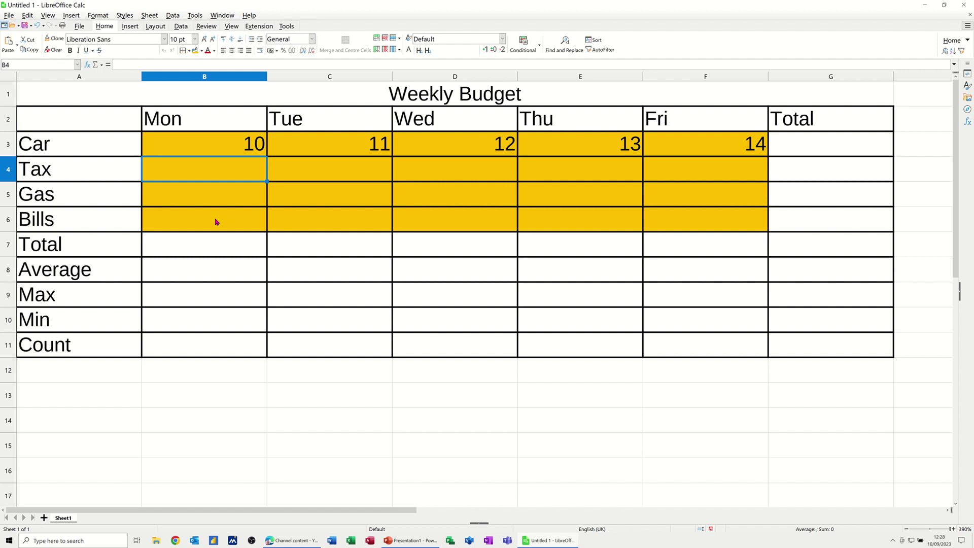
{"action": "type", "text": "10"}
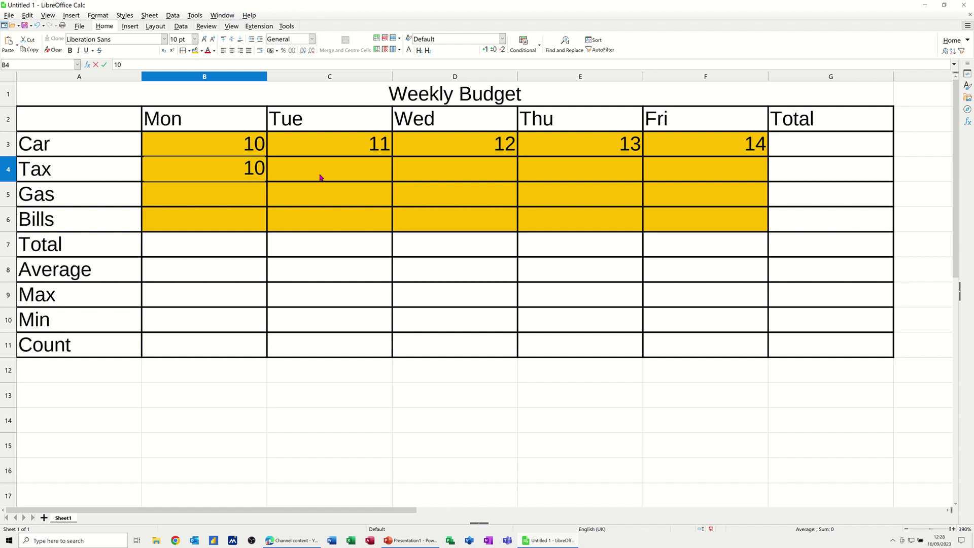
{"action": "left_click", "coordinate": [322, 177]}
{"action": "type", "text": "15"}
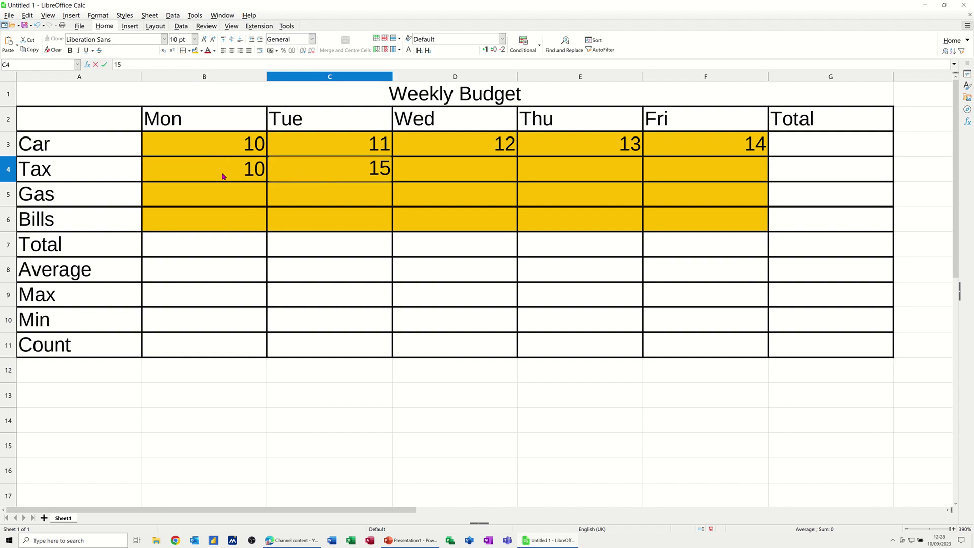
{"action": "left_click_drag", "start_coordinate": [224, 177], "coordinate": [345, 174]}
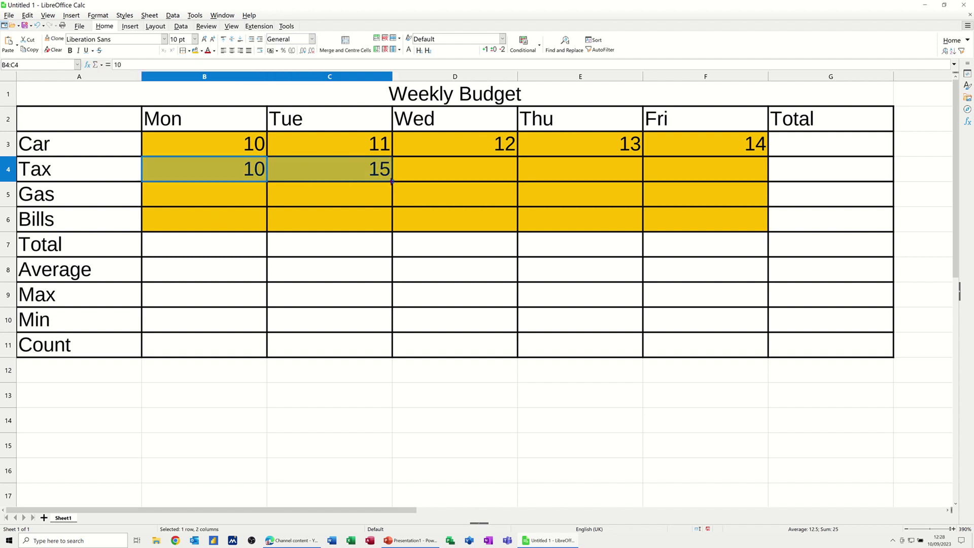
{"action": "left_click_drag", "start_coordinate": [423, 181], "coordinate": [712, 188]}
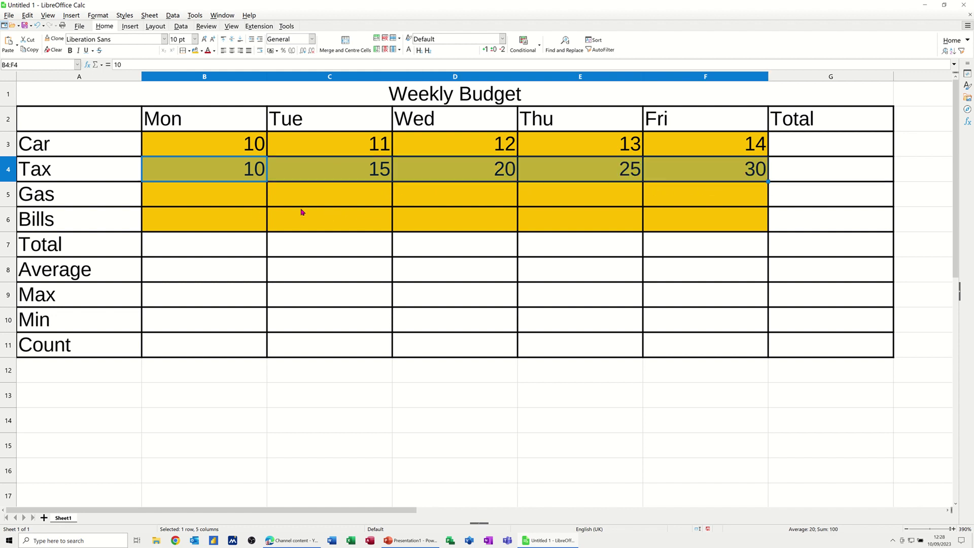
Autofill Gas as 5 to 25 and Bills as 10 to 14 across Mon to Fri.
{"action": "left_click", "coordinate": [213, 198]}
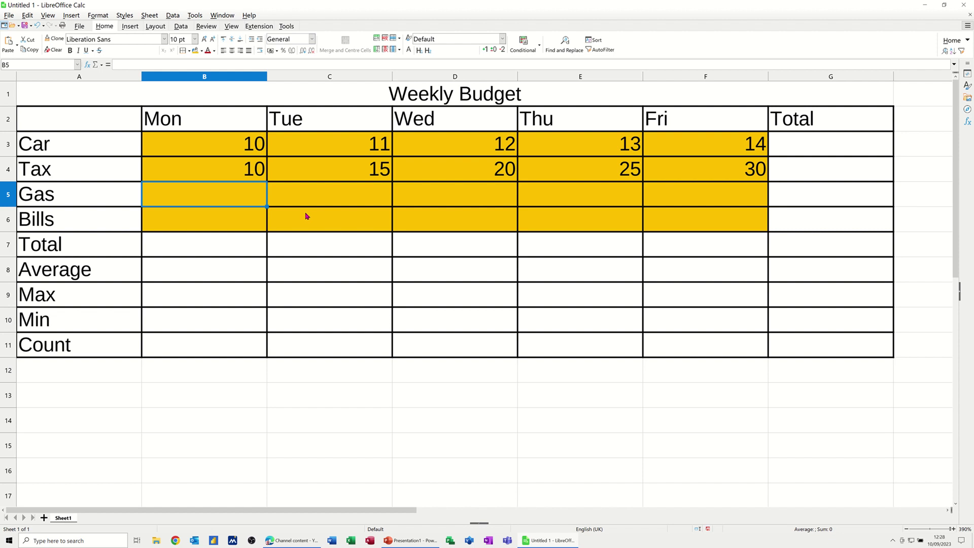
{"action": "type", "text": "5"}
{"action": "left_click", "coordinate": [328, 193]}
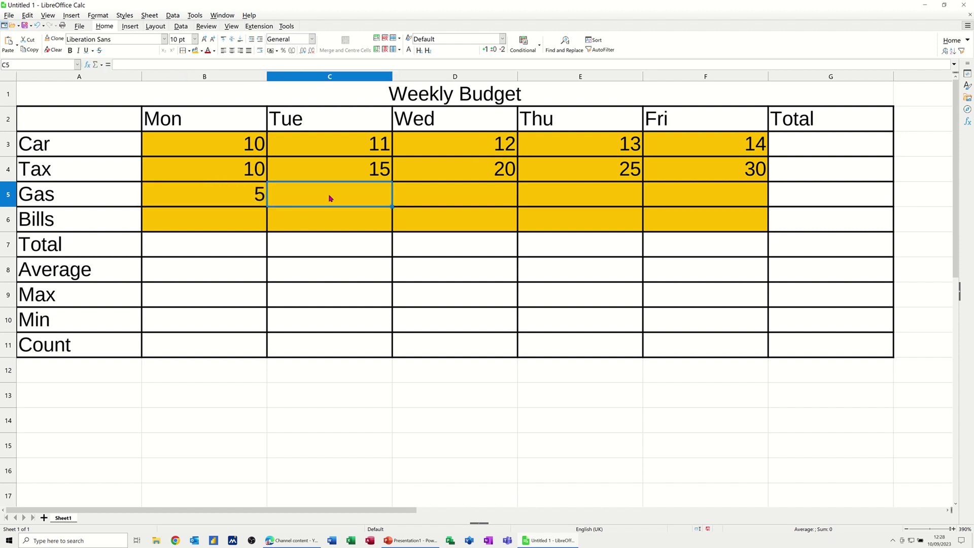
{"action": "type", "text": "10"}
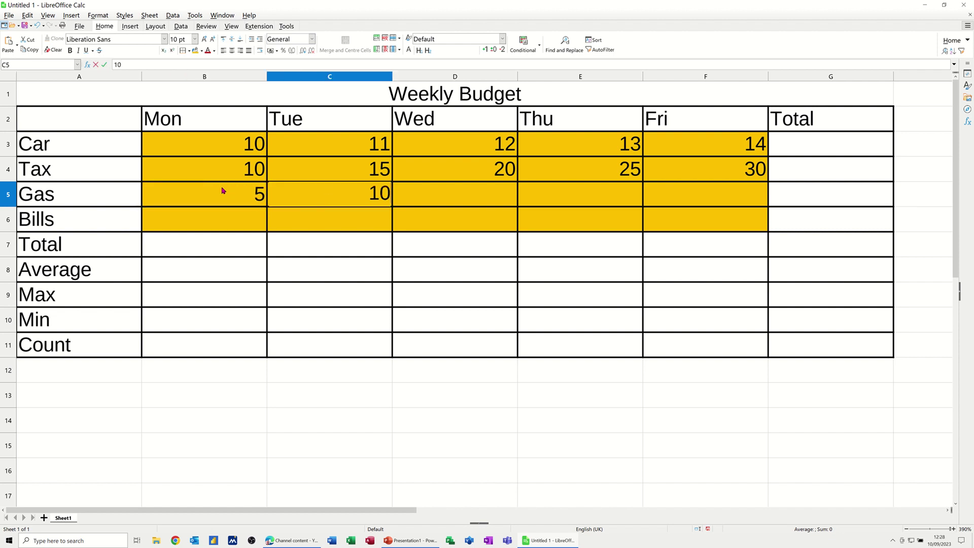
{"action": "left_click_drag", "start_coordinate": [197, 193], "coordinate": [327, 194]}
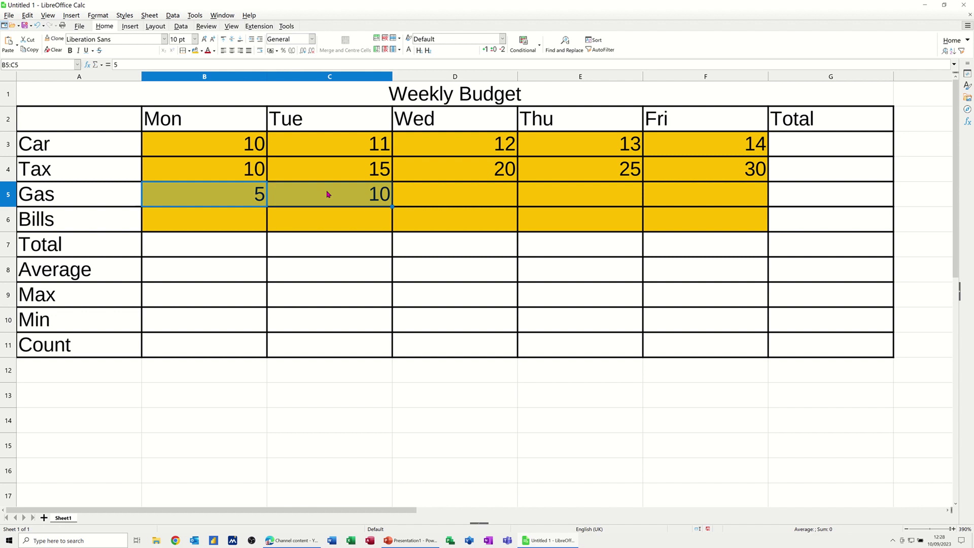
{"action": "left_click_drag", "start_coordinate": [393, 208], "coordinate": [720, 212]}
{"action": "left_click", "coordinate": [235, 223]}
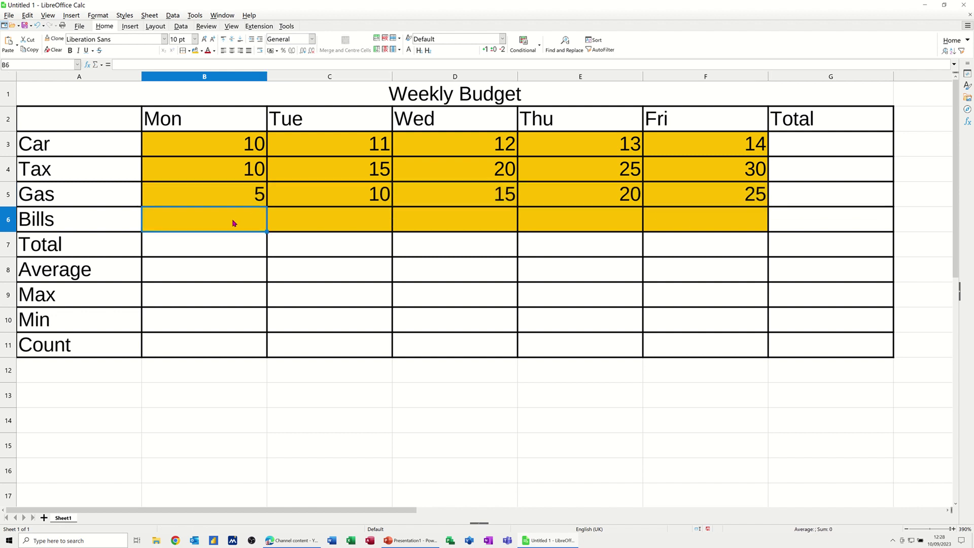
{"action": "type", "text": "10"}
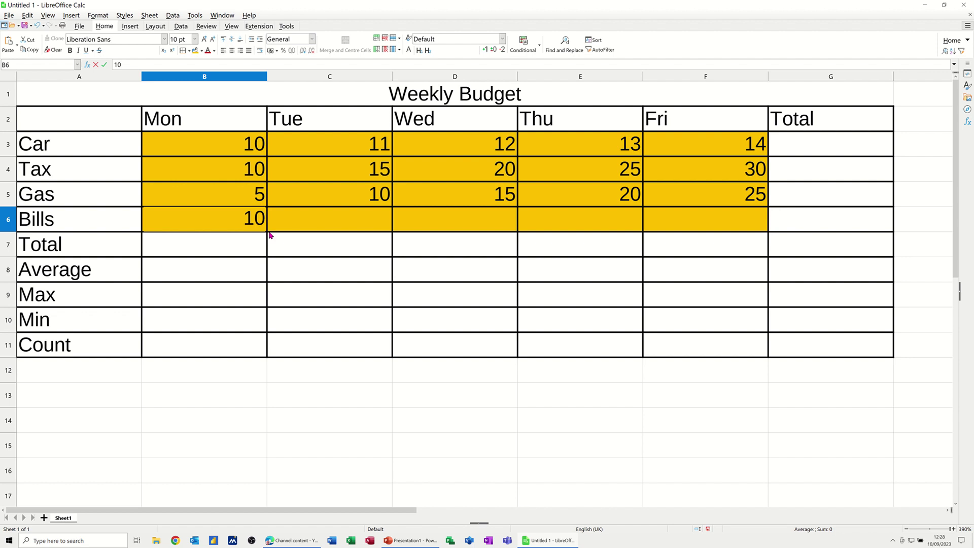
{"action": "key", "text": "Tab"}
{"action": "left_click", "coordinate": [259, 228]}
{"action": "left_click_drag", "start_coordinate": [266, 230], "coordinate": [707, 223]}
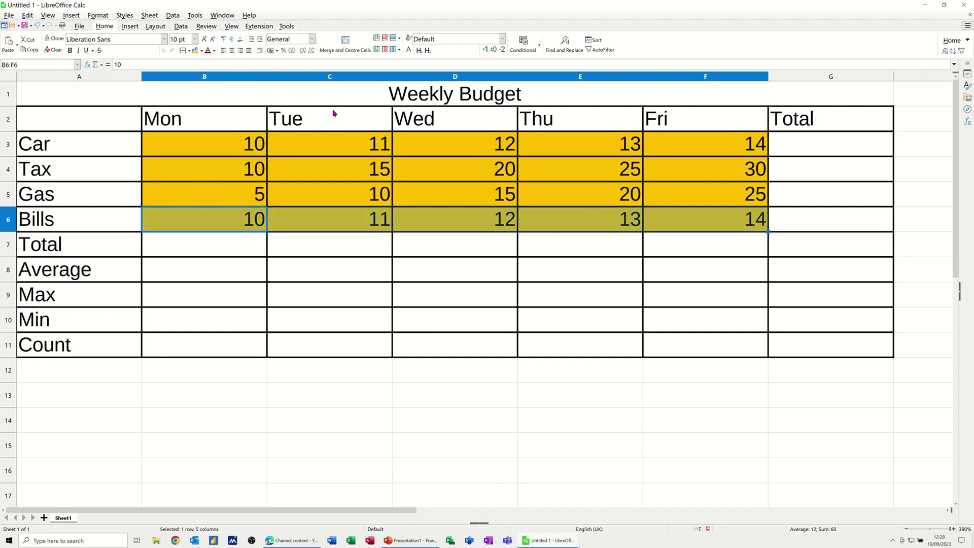
{"action": "left_click_drag", "start_coordinate": [214, 146], "coordinate": [697, 223]}
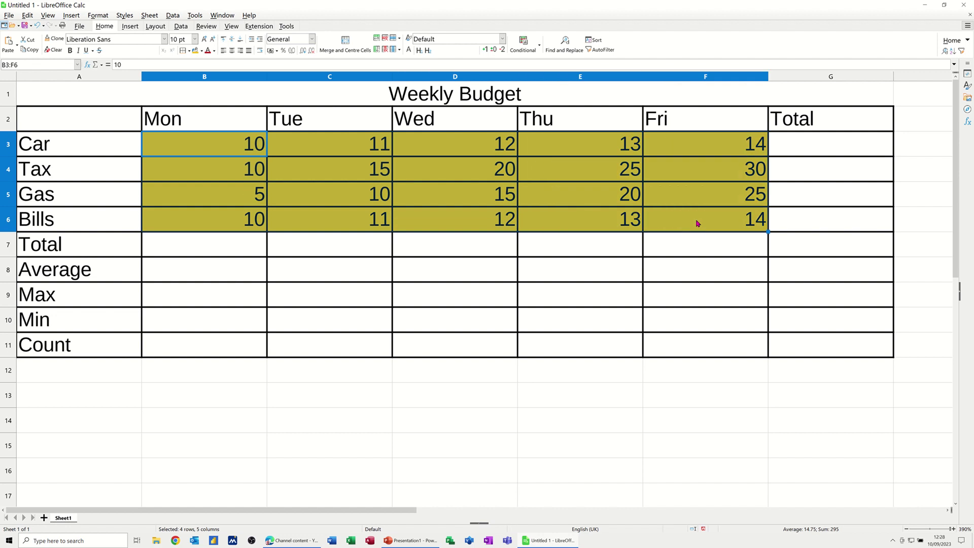
Format B3:F6 as pound currency with two decimals, such as £10.00.
{"action": "left_click", "coordinate": [271, 50]}
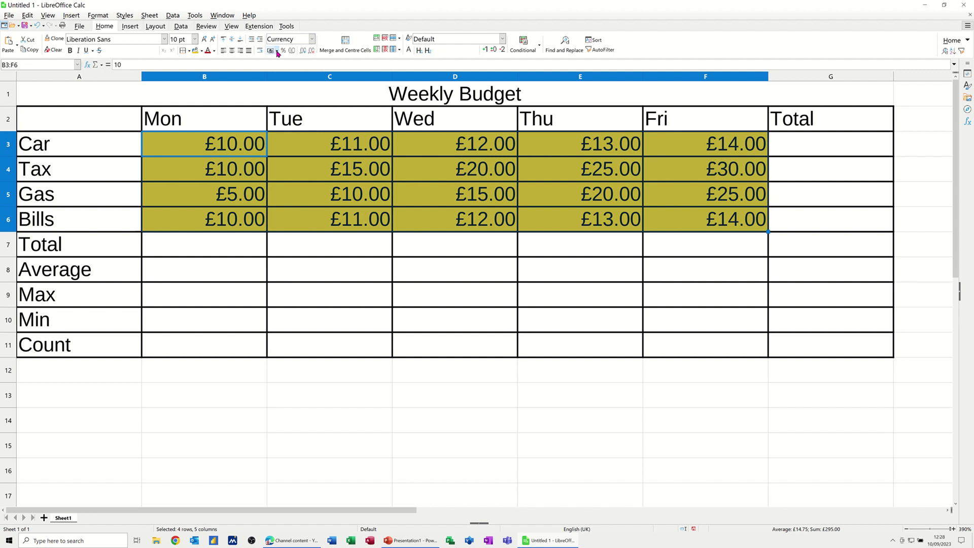
{"action": "left_click", "coordinate": [277, 51]}
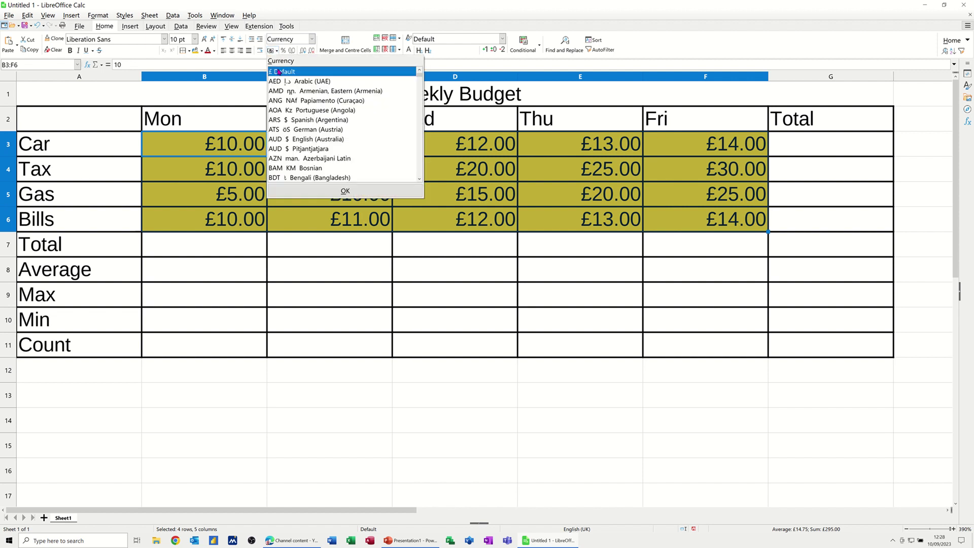
{"action": "left_click", "coordinate": [218, 183]}
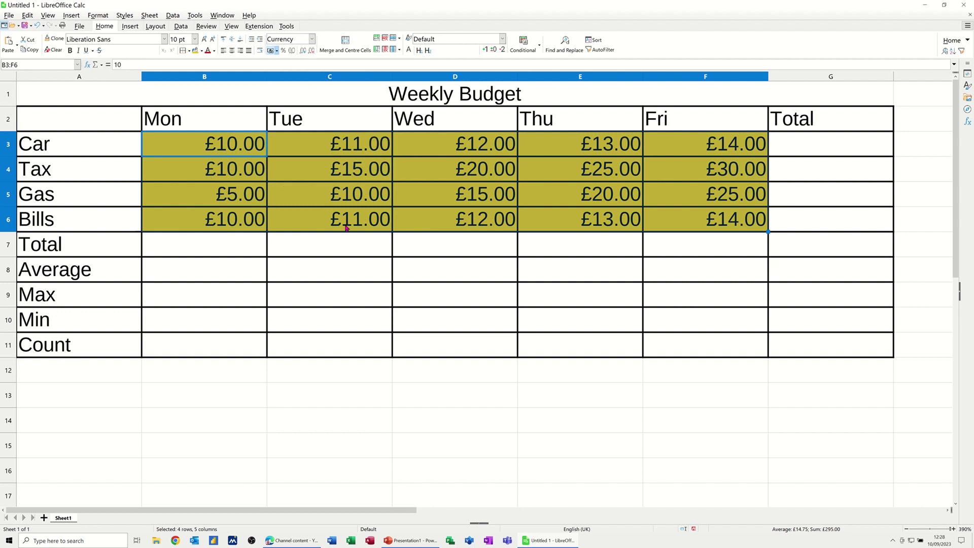
{"action": "left_click", "coordinate": [205, 251]}
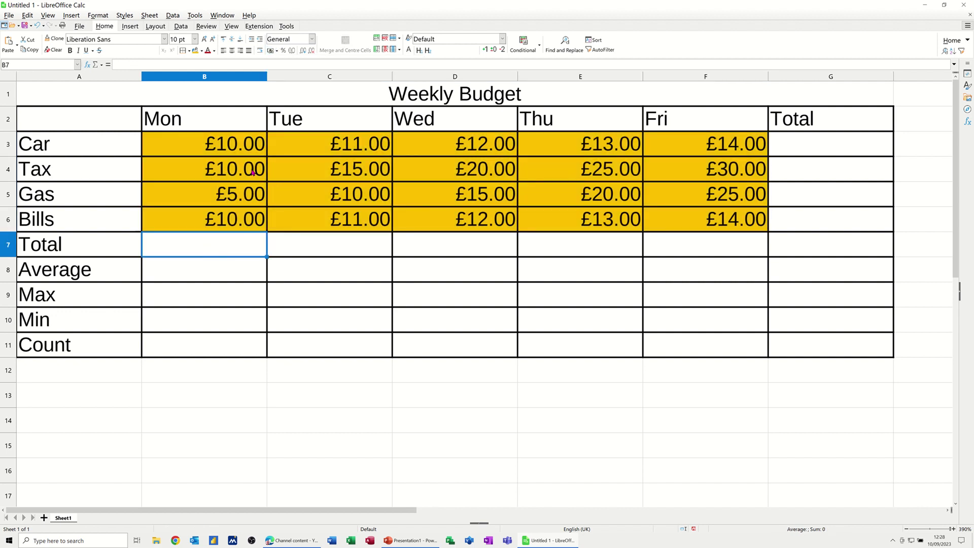
{"action": "left_click_drag", "start_coordinate": [201, 147], "coordinate": [690, 225]}
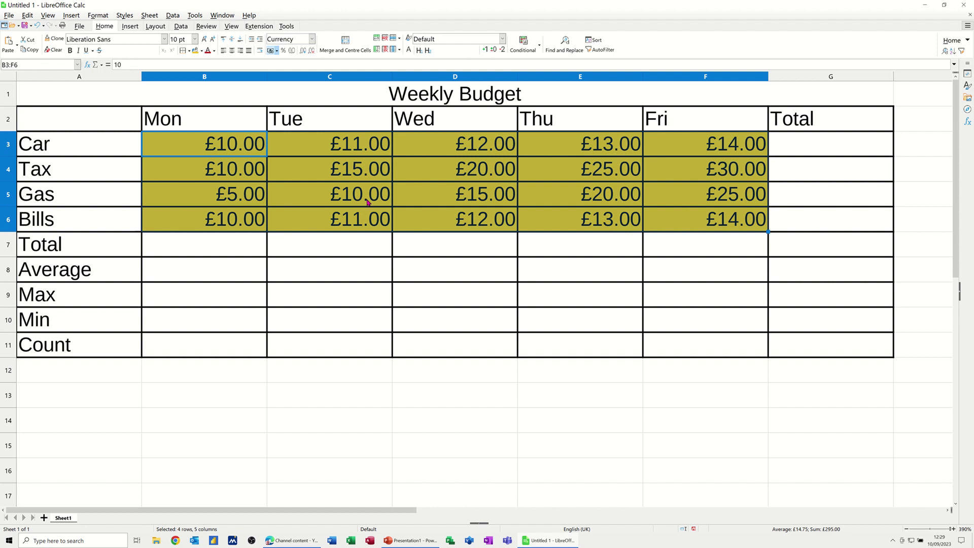
Add SUM totals in row 7 and column G, shown as pounds (£35.00 to £295.00).
{"action": "key", "text": "alt+equal"}
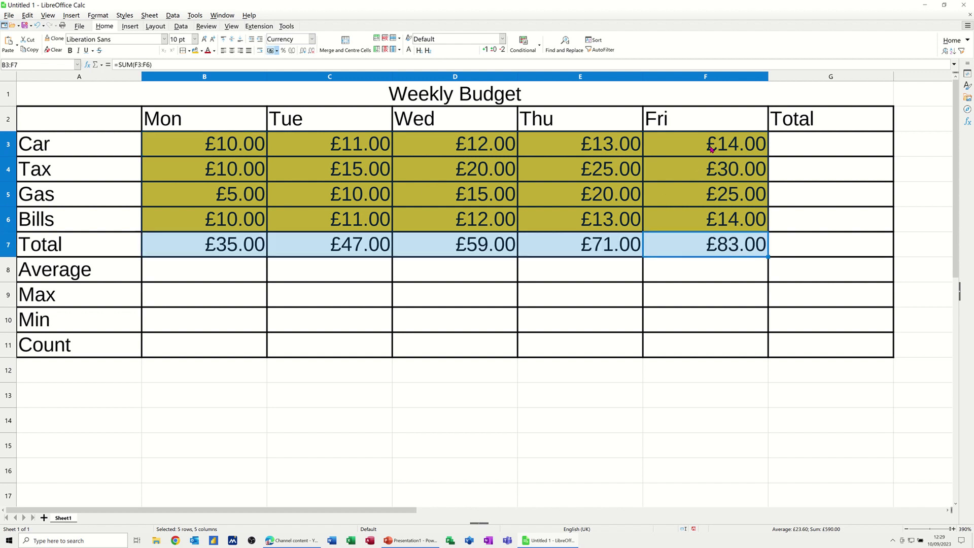
{"action": "left_click_drag", "start_coordinate": [780, 151], "coordinate": [809, 239]}
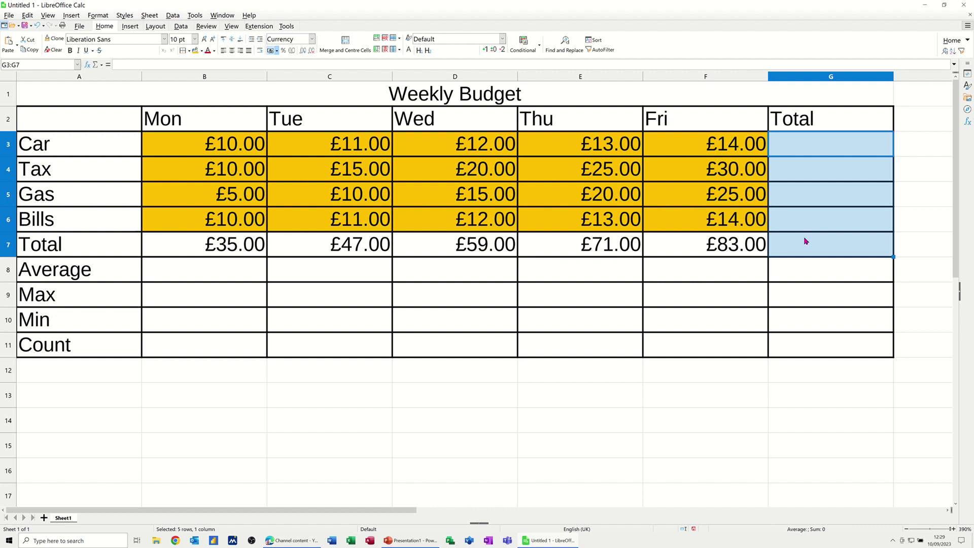
{"action": "key", "text": "alt+equal"}
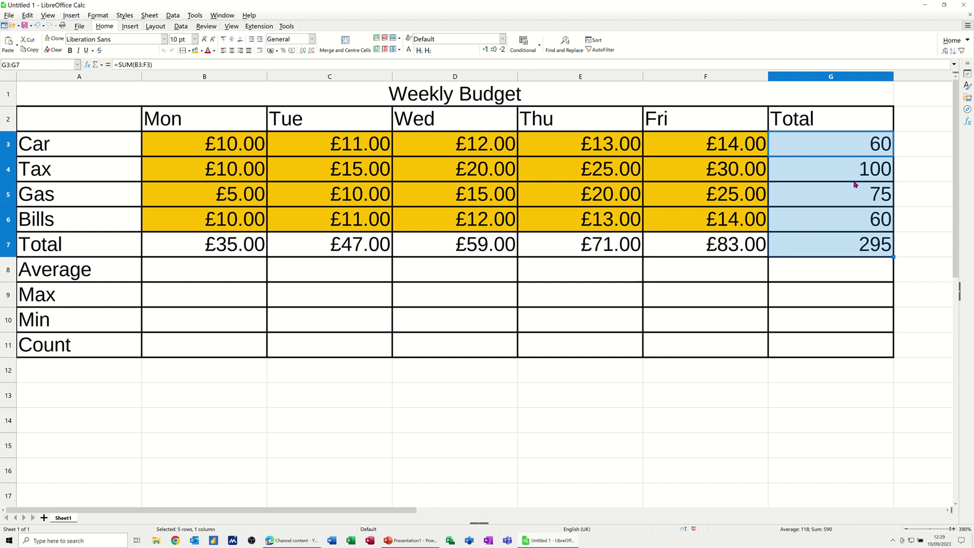
{"action": "left_click", "coordinate": [269, 51]}
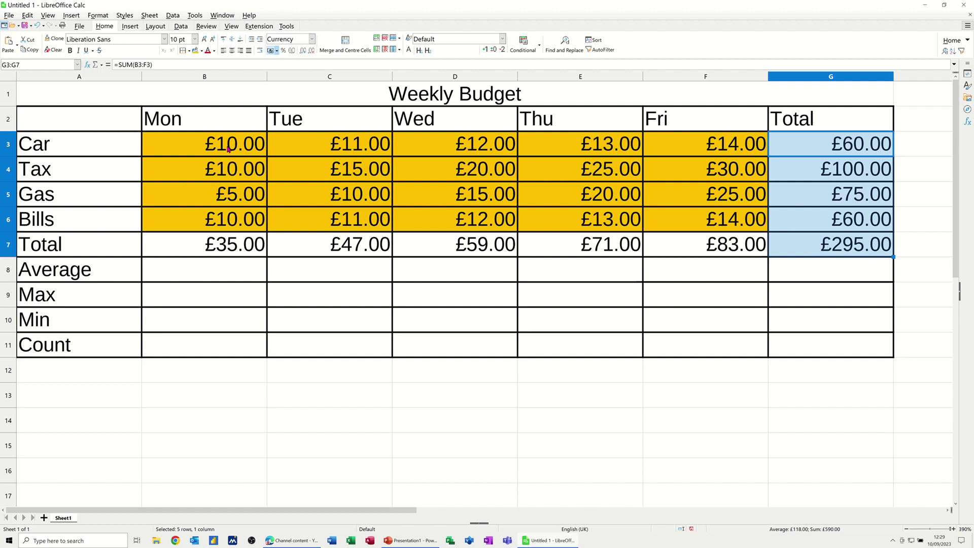
{"action": "left_click_drag", "start_coordinate": [228, 149], "coordinate": [658, 220]}
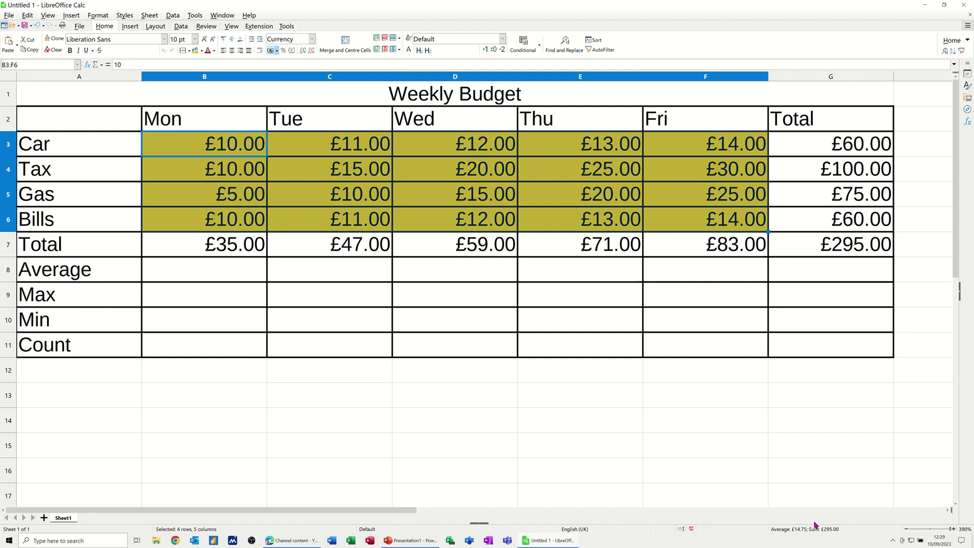
{"action": "left_click", "coordinate": [800, 242]}
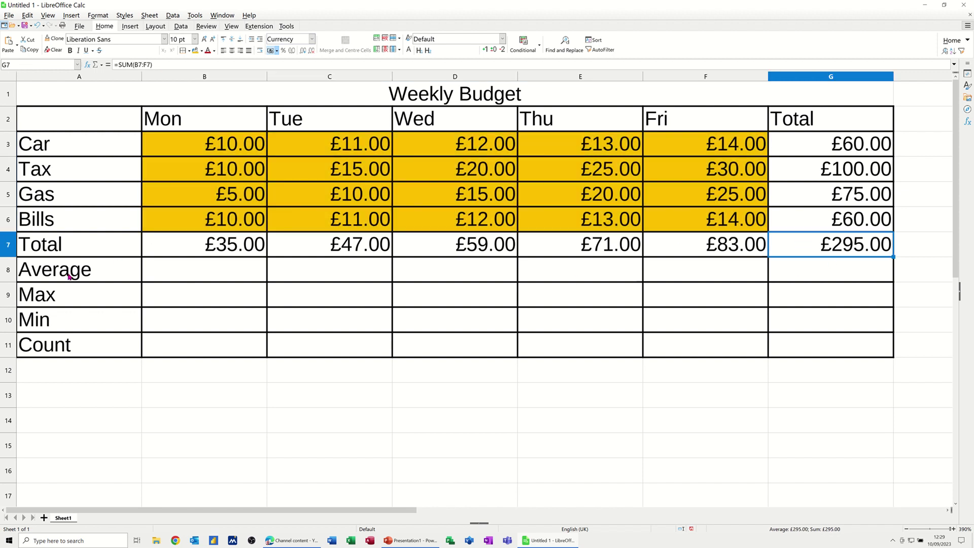
Put =AVERAGE(B3:B6) in B8, showing Monday's average of £8.75.
{"action": "left_click", "coordinate": [170, 274]}
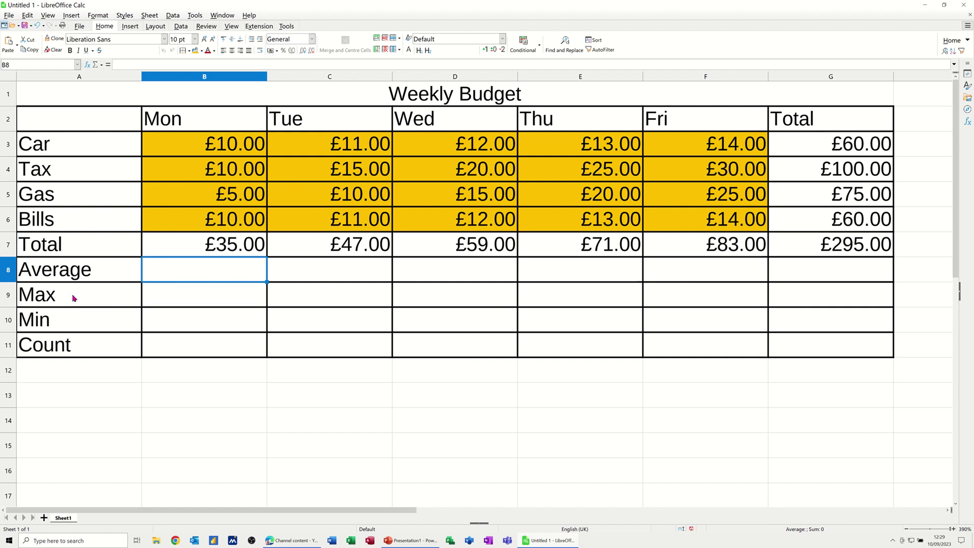
{"action": "left_click", "coordinate": [102, 67]}
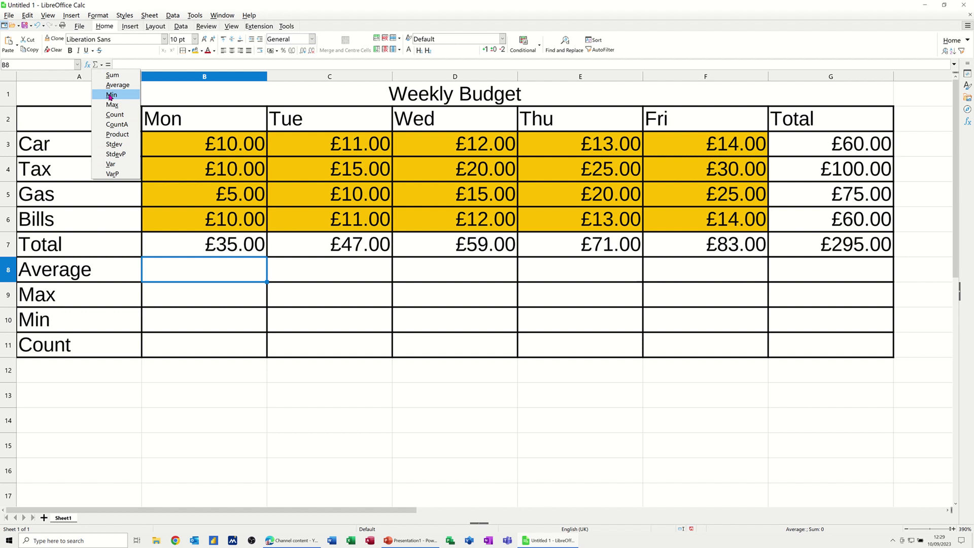
{"action": "left_click", "coordinate": [180, 269]}
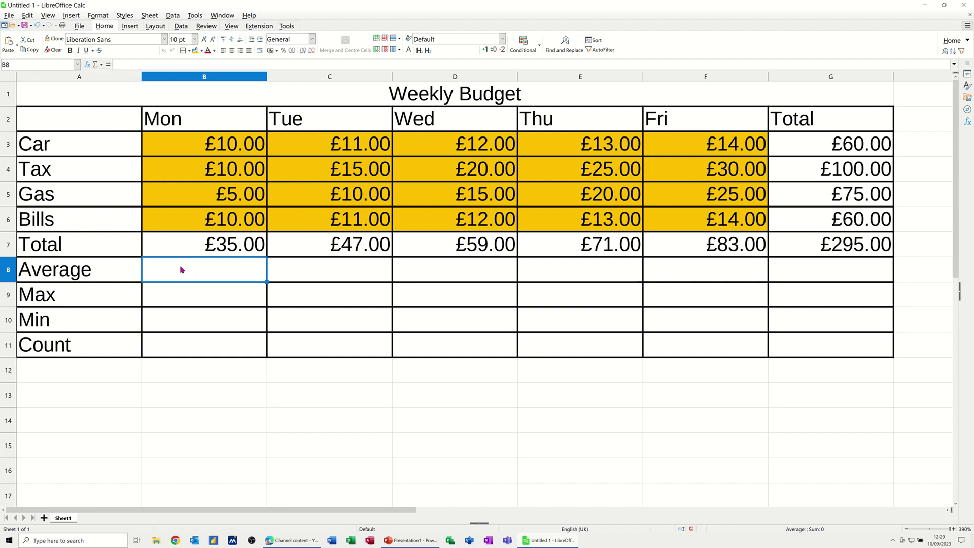
{"action": "left_click", "coordinate": [102, 65]}
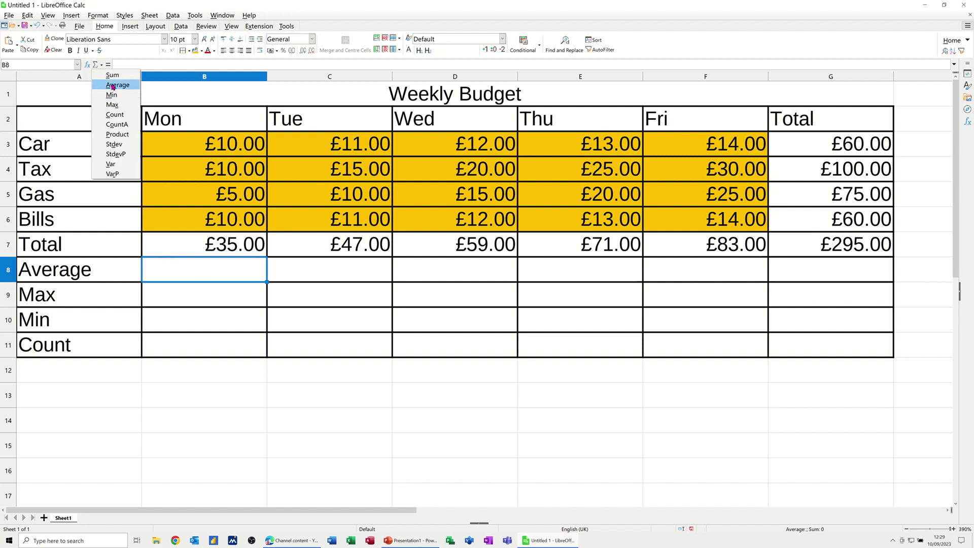
{"action": "left_click", "coordinate": [112, 86]}
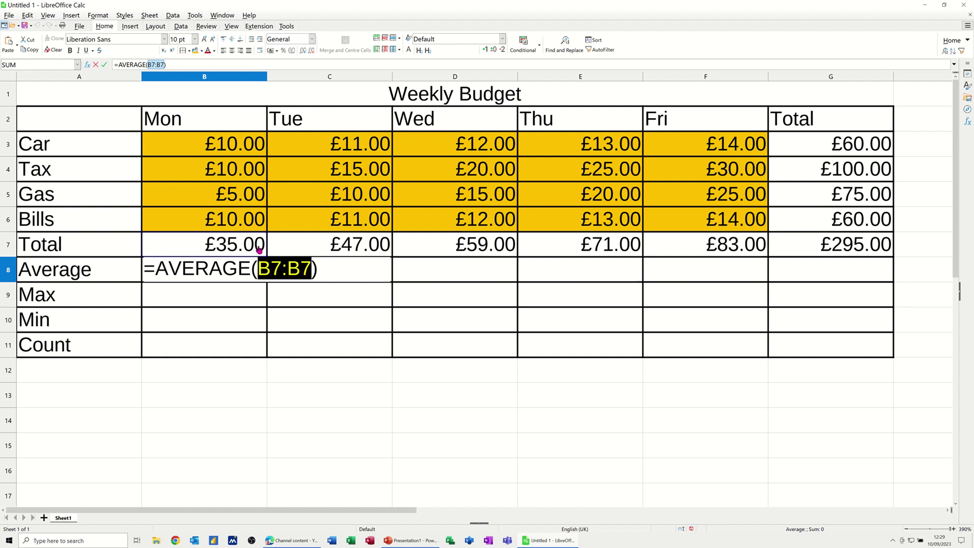
{"action": "left_click", "coordinate": [210, 149]}
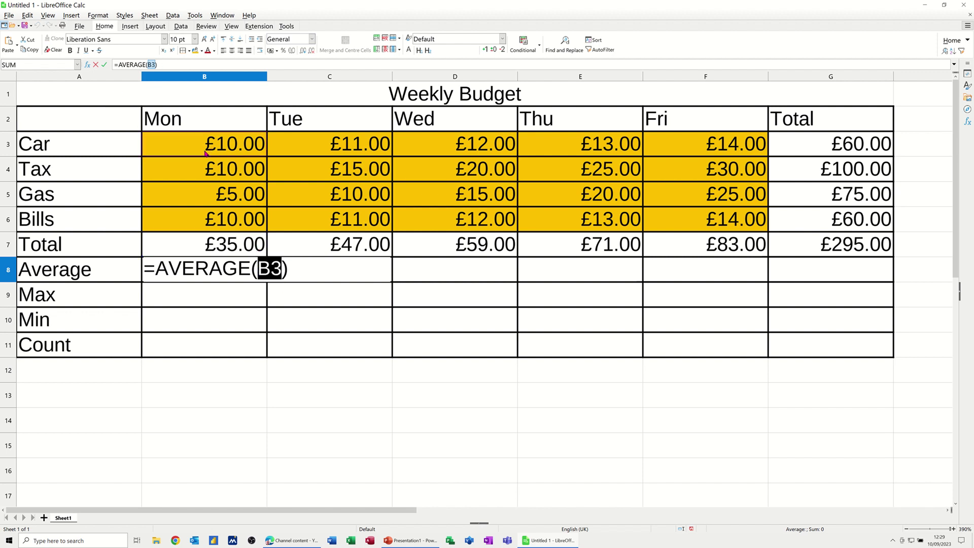
{"action": "left_click_drag", "start_coordinate": [205, 152], "coordinate": [209, 217]}
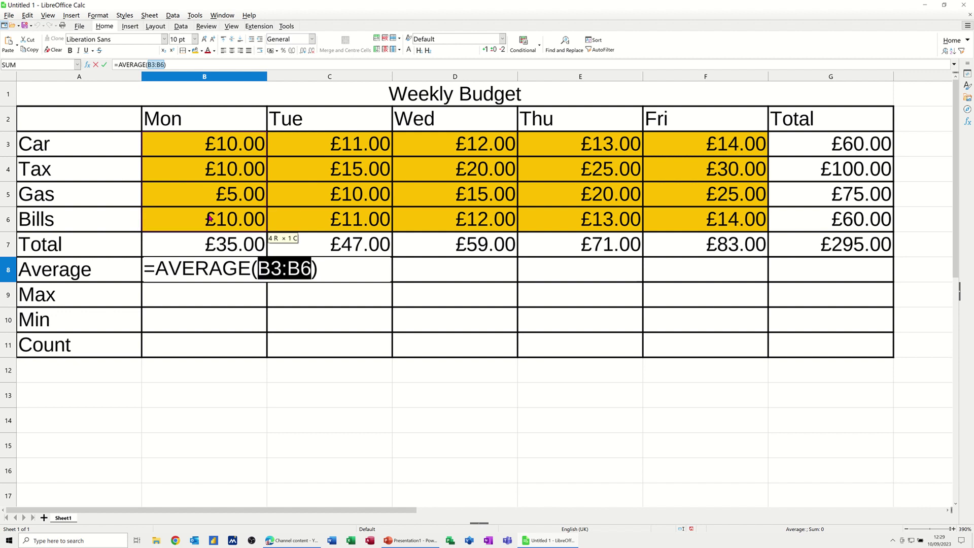
{"action": "left_click", "coordinate": [104, 64]}
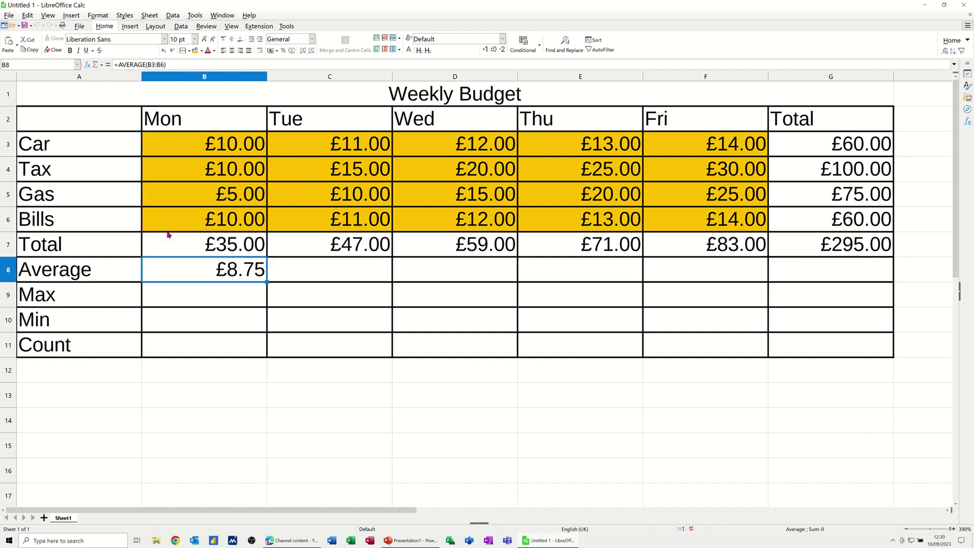
{"action": "left_click", "coordinate": [196, 295]}
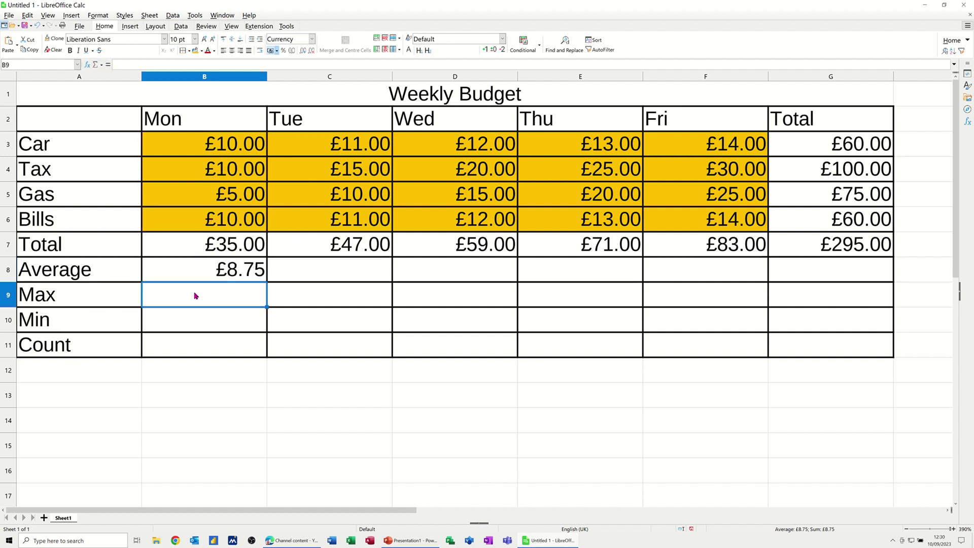
Insert MAX, MIN and COUNT of B3:B6 into B9, B10 and B11.
{"action": "left_click", "coordinate": [102, 66]}
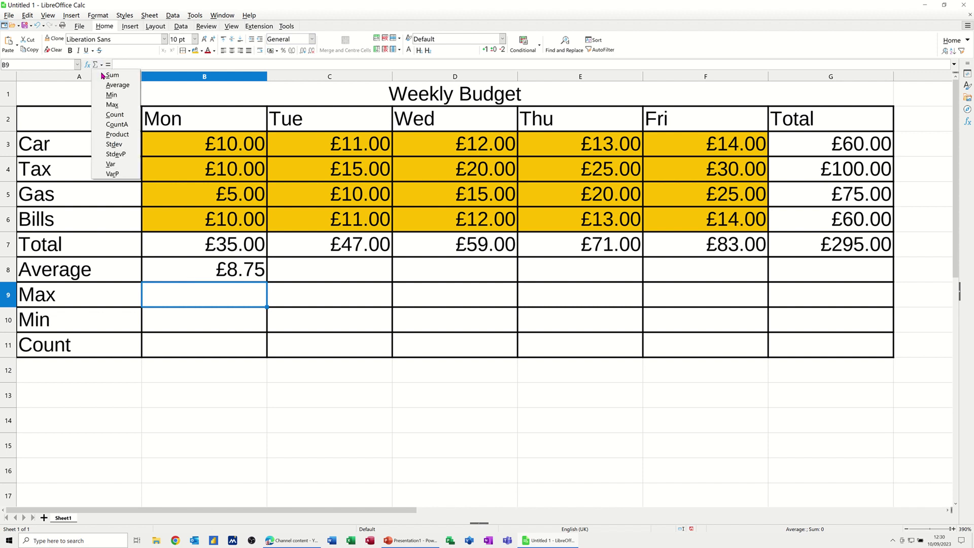
{"action": "left_click", "coordinate": [113, 98]}
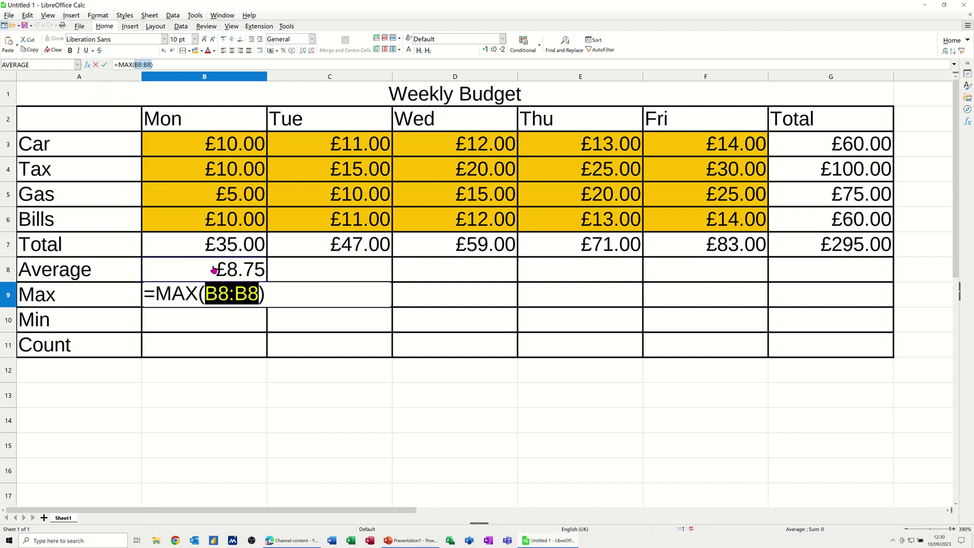
{"action": "left_click_drag", "start_coordinate": [185, 155], "coordinate": [193, 222]}
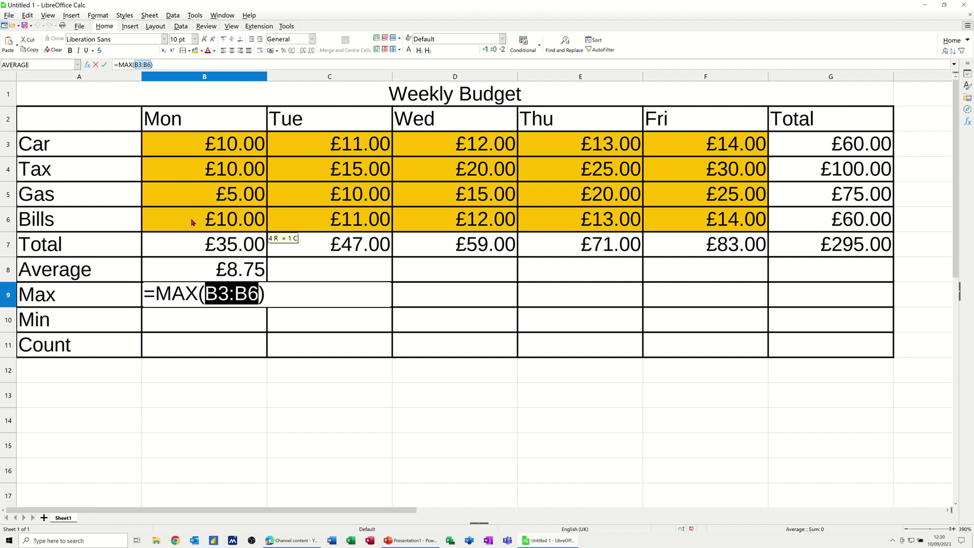
{"action": "left_click", "coordinate": [104, 64]}
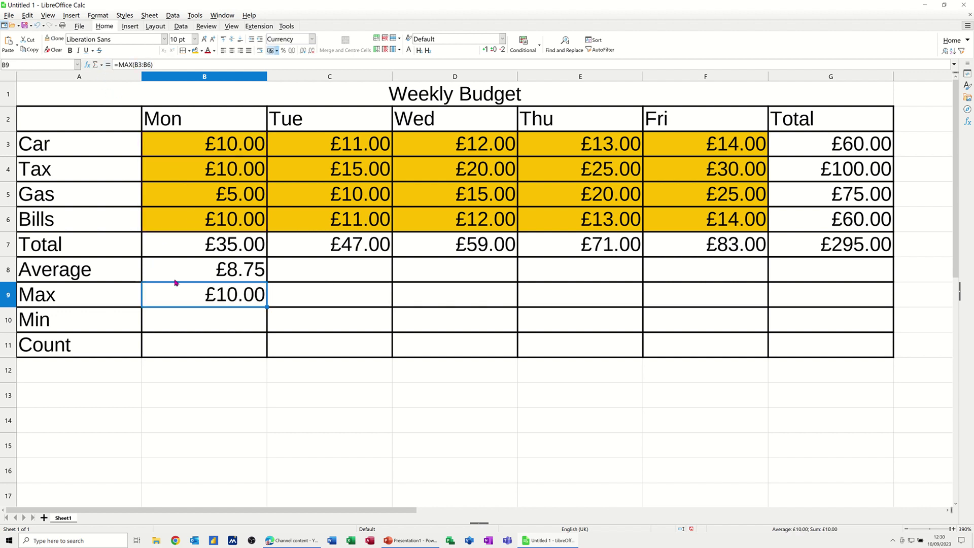
{"action": "left_click", "coordinate": [197, 317]}
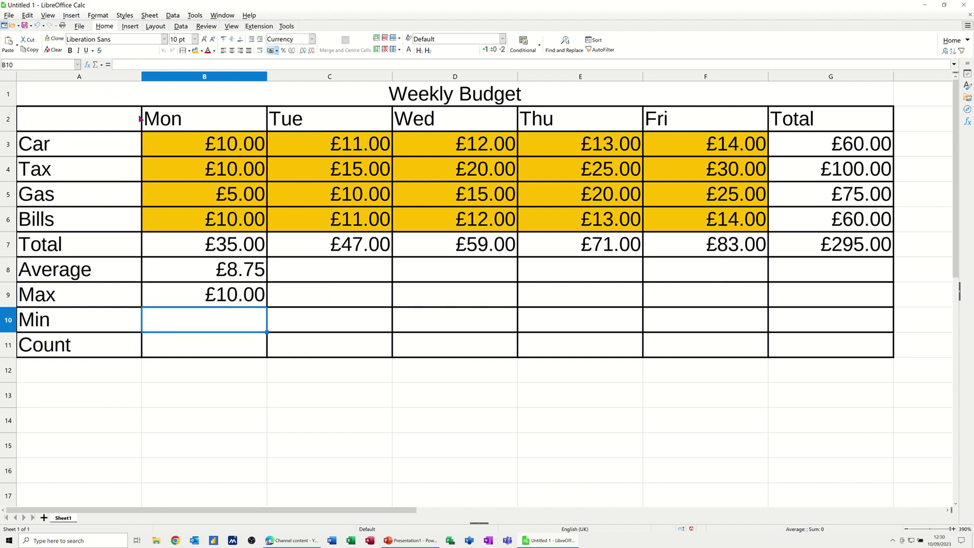
{"action": "left_click", "coordinate": [101, 65]}
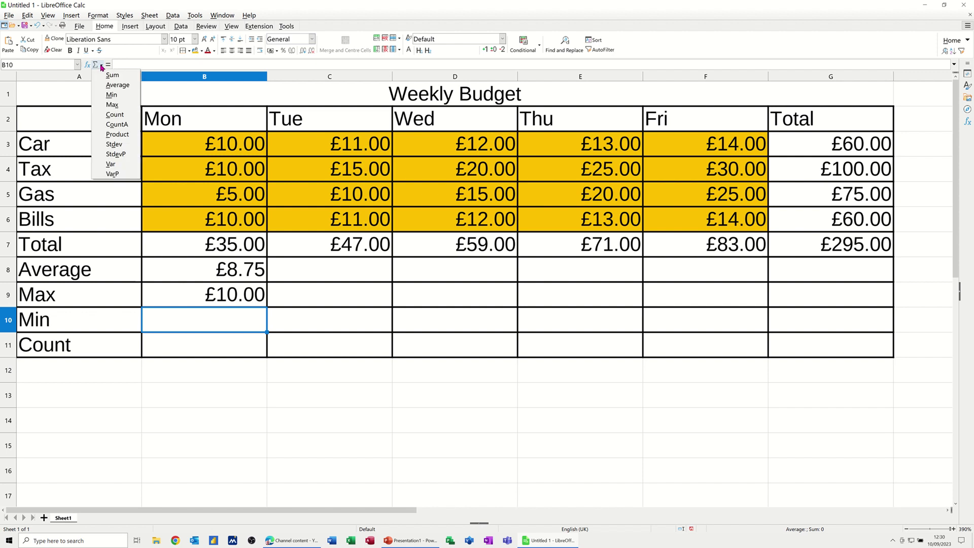
{"action": "left_click", "coordinate": [113, 95]}
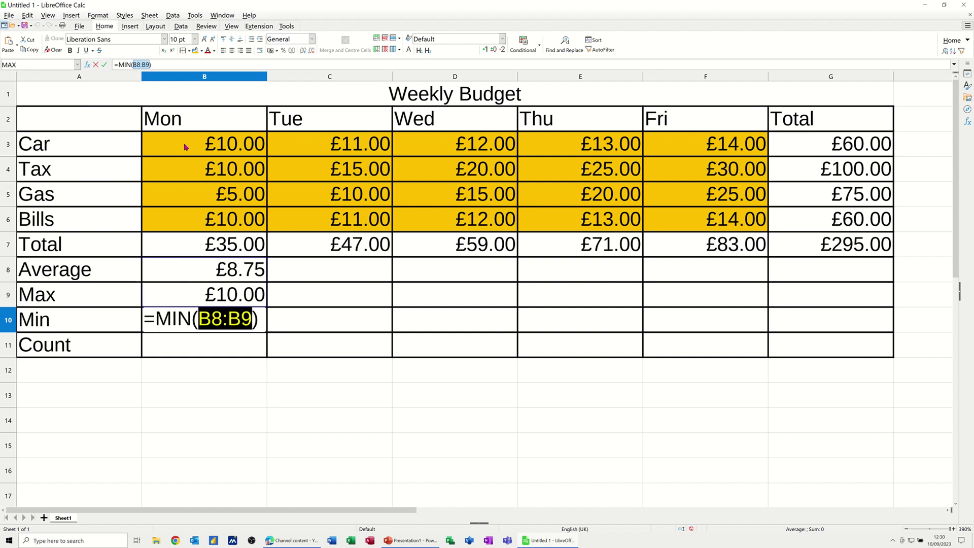
{"action": "left_click_drag", "start_coordinate": [189, 174], "coordinate": [194, 218]}
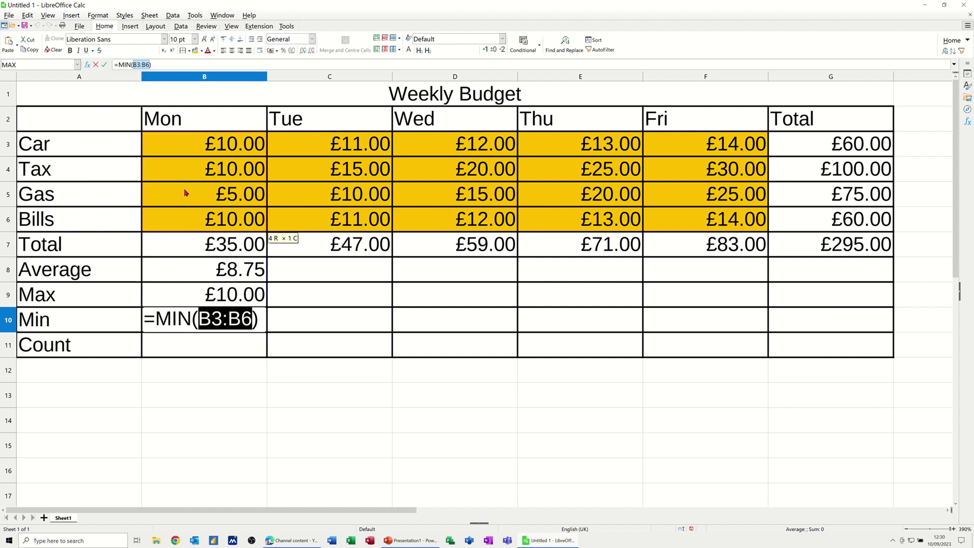
{"action": "left_click", "coordinate": [106, 66]}
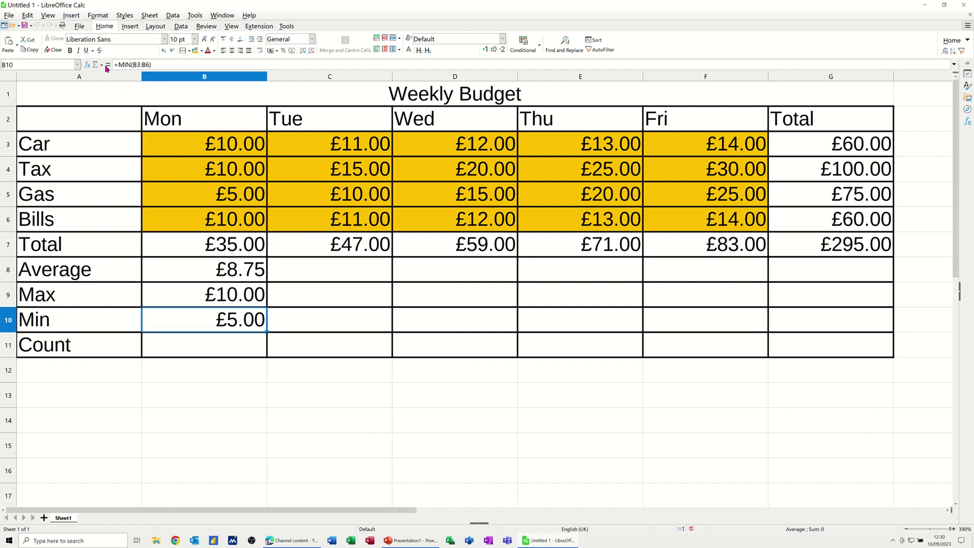
{"action": "left_click", "coordinate": [195, 344]}
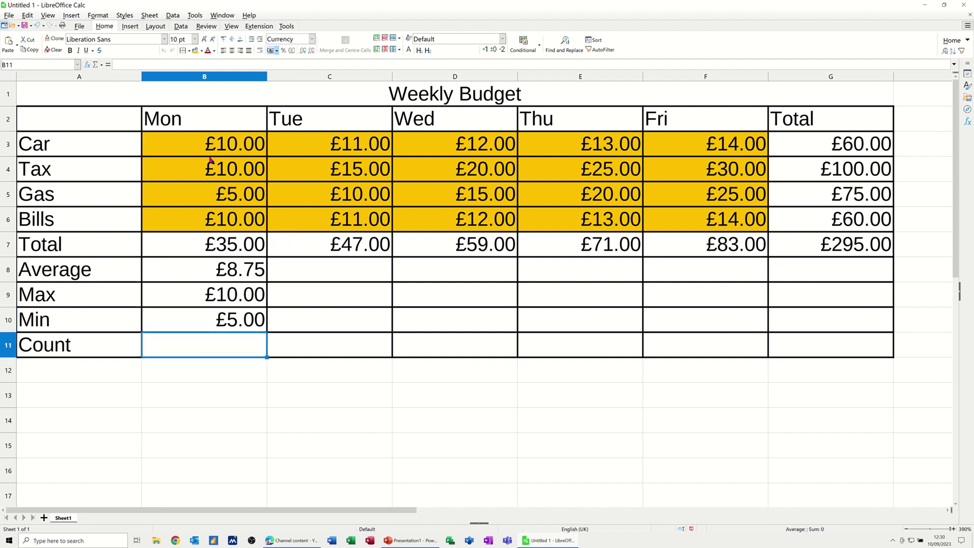
{"action": "left_click", "coordinate": [101, 65]}
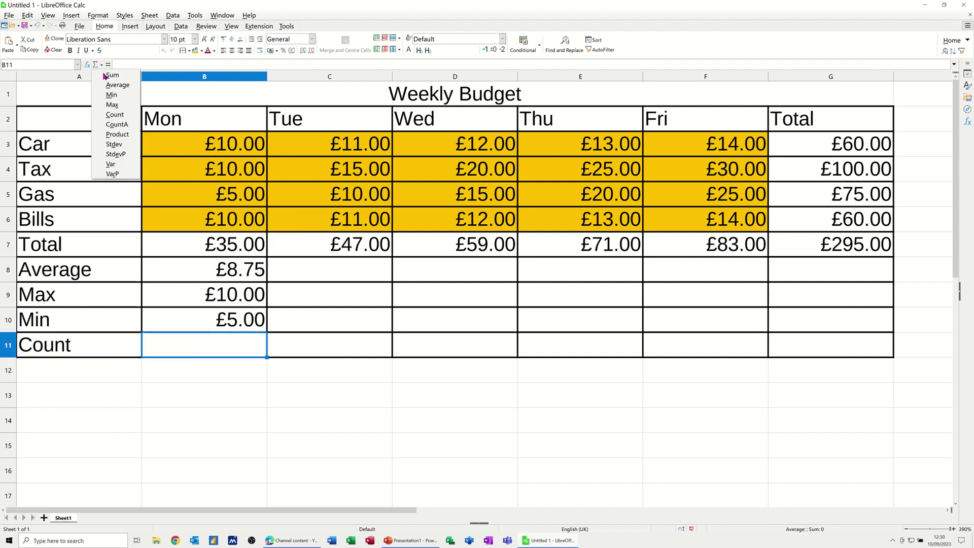
{"action": "left_click", "coordinate": [110, 114]}
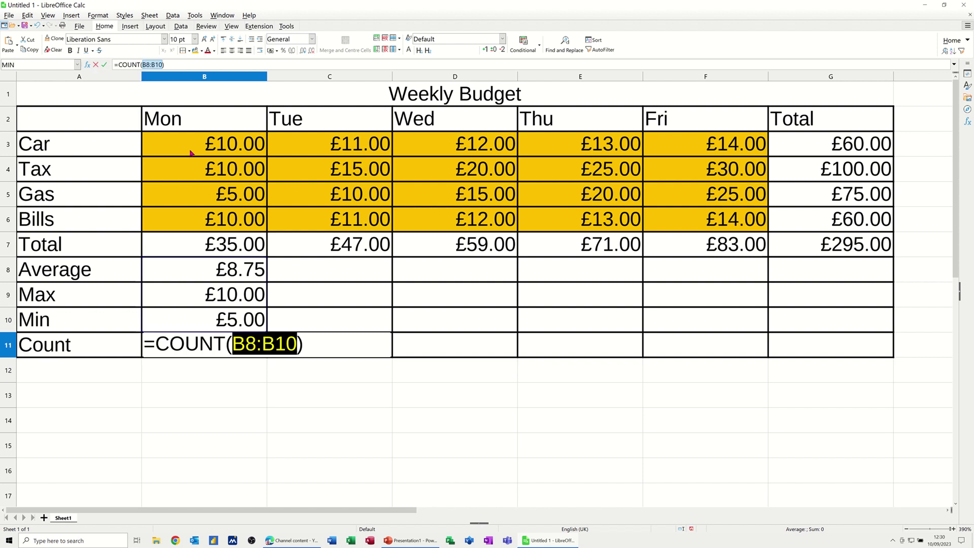
{"action": "left_click_drag", "start_coordinate": [192, 150], "coordinate": [193, 219]}
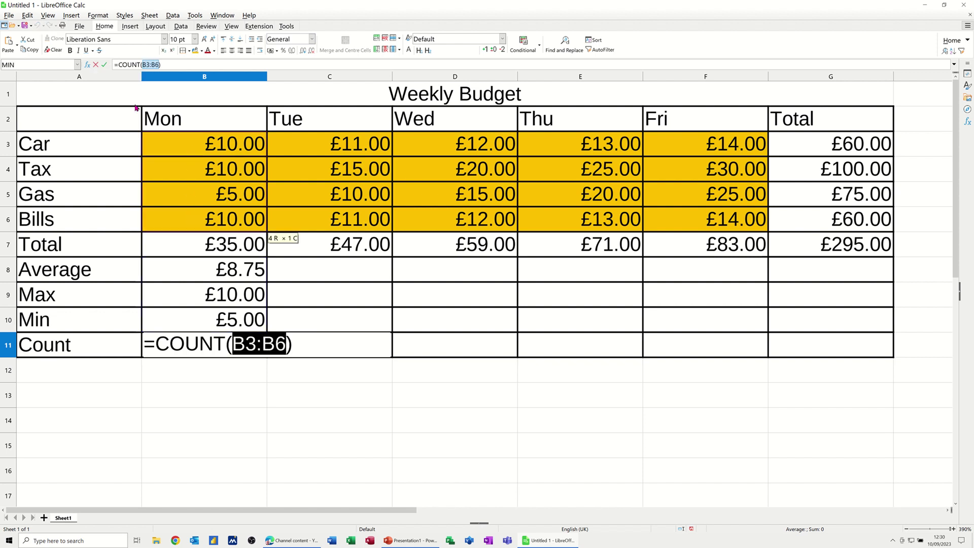
{"action": "left_click", "coordinate": [103, 65]}
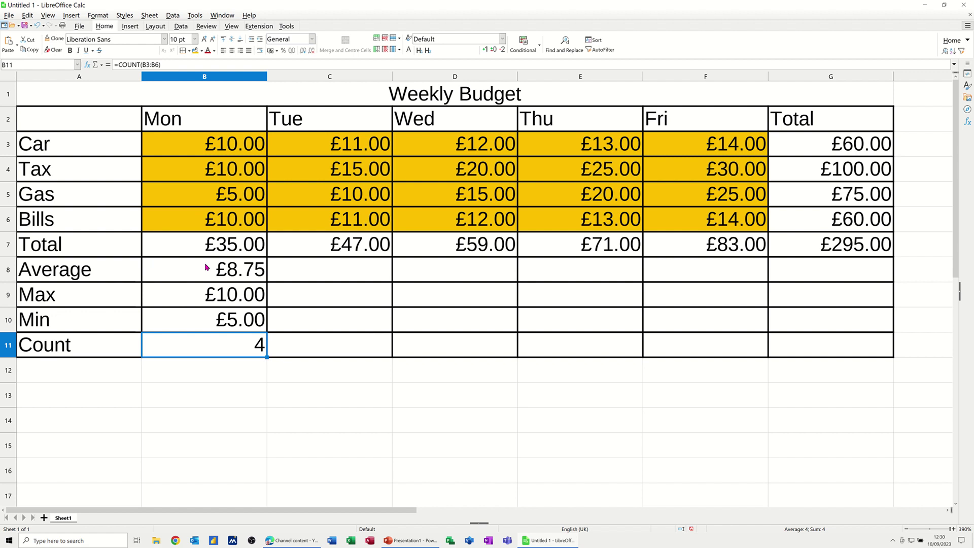
Copy the B8:B11 statistics formulas across columns C to G.
{"action": "left_click_drag", "start_coordinate": [206, 266], "coordinate": [211, 339]}
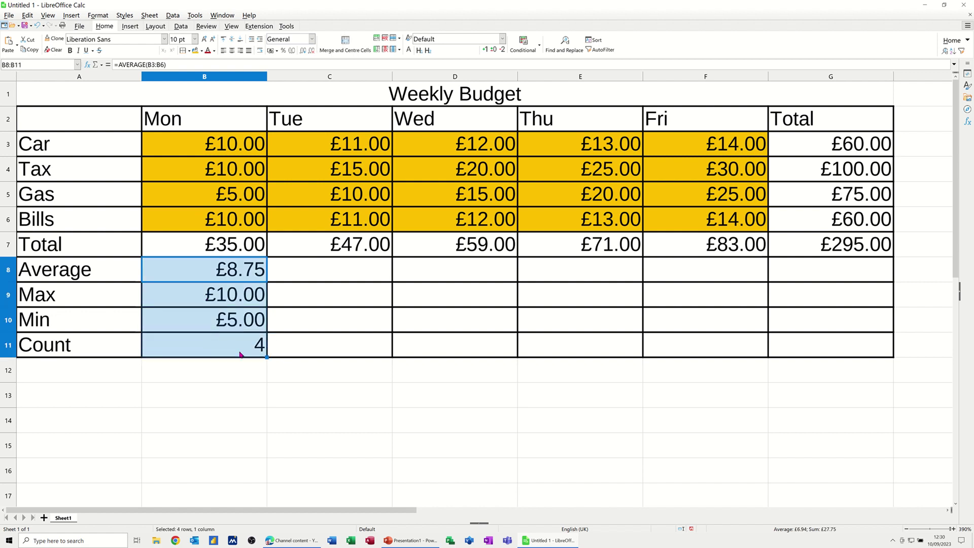
{"action": "left_click_drag", "start_coordinate": [267, 356], "coordinate": [866, 328]}
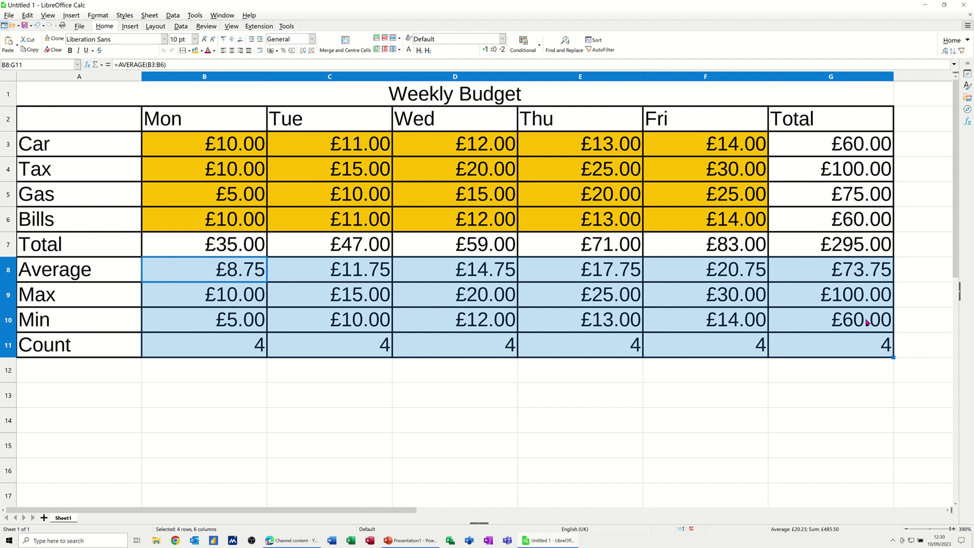
{"action": "left_click", "coordinate": [83, 377]}
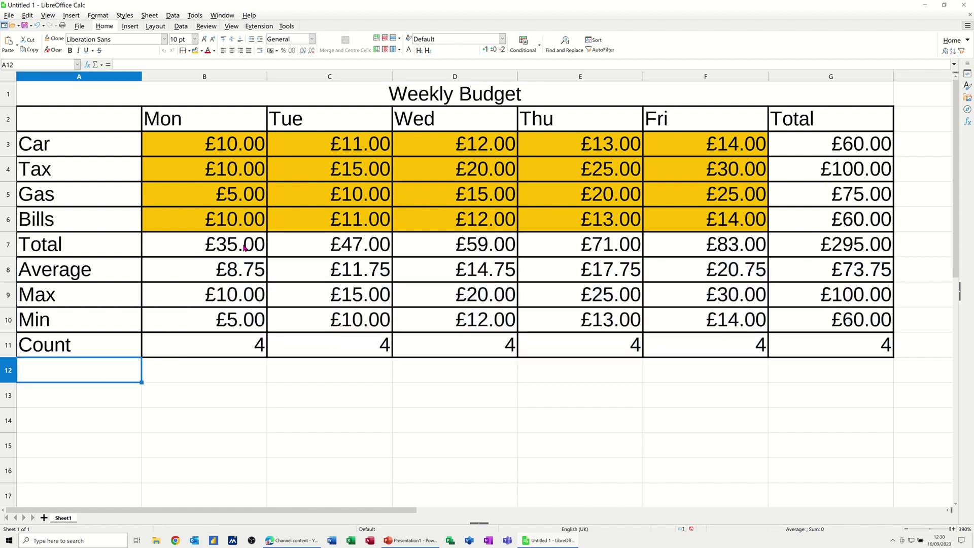
Add a % label in A12 and give A12:G12 outer and inner borders.
{"action": "type", "text": "%"}
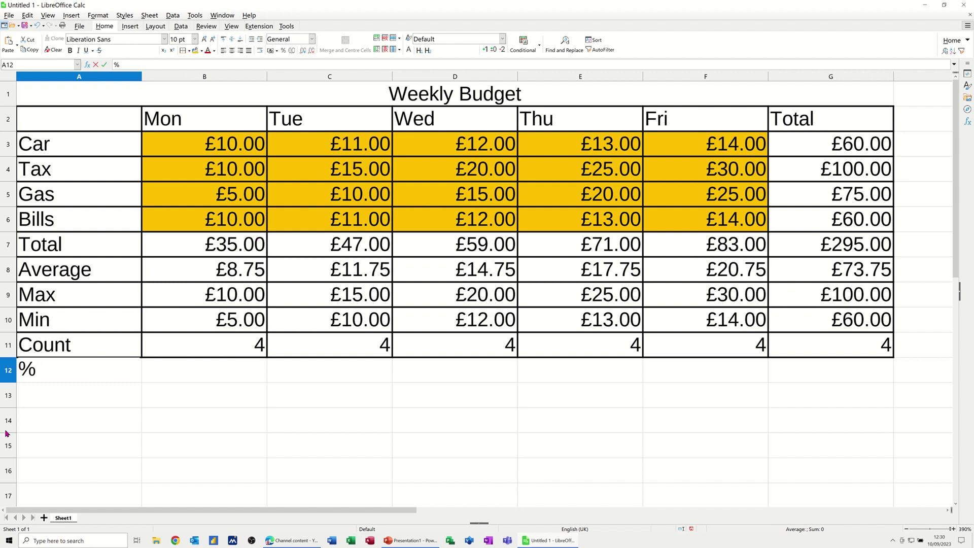
{"action": "left_click", "coordinate": [113, 407]}
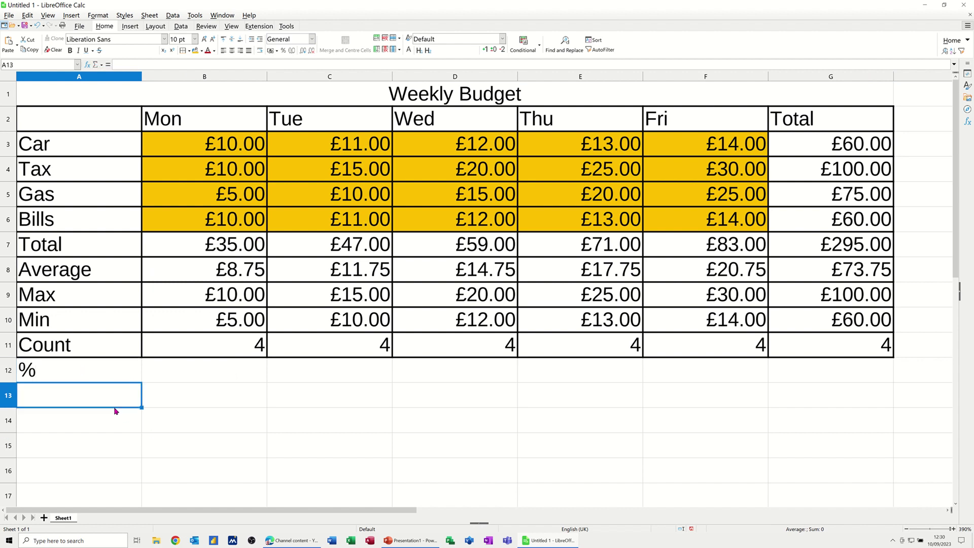
{"action": "left_click_drag", "start_coordinate": [108, 367], "coordinate": [824, 370]}
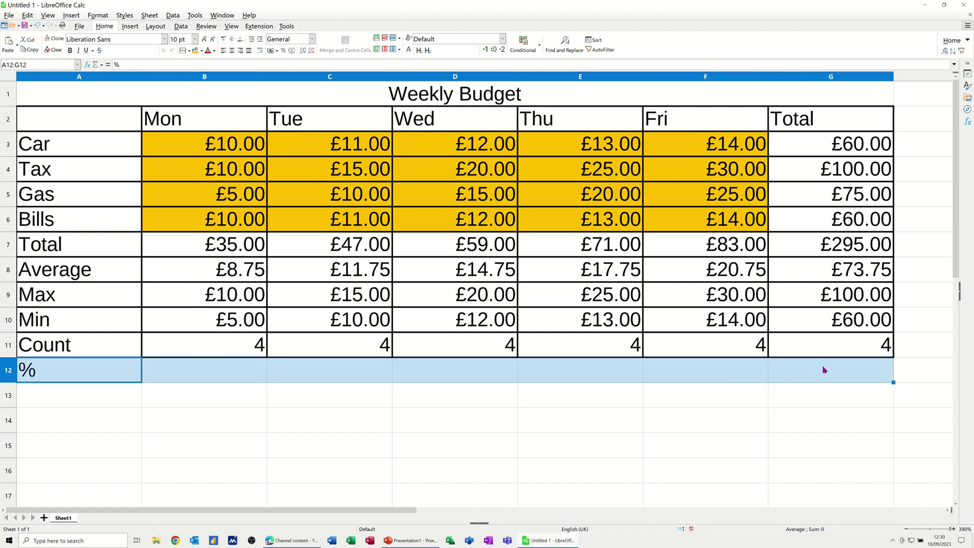
{"action": "left_click", "coordinate": [189, 50]}
{"action": "left_click", "coordinate": [213, 89]}
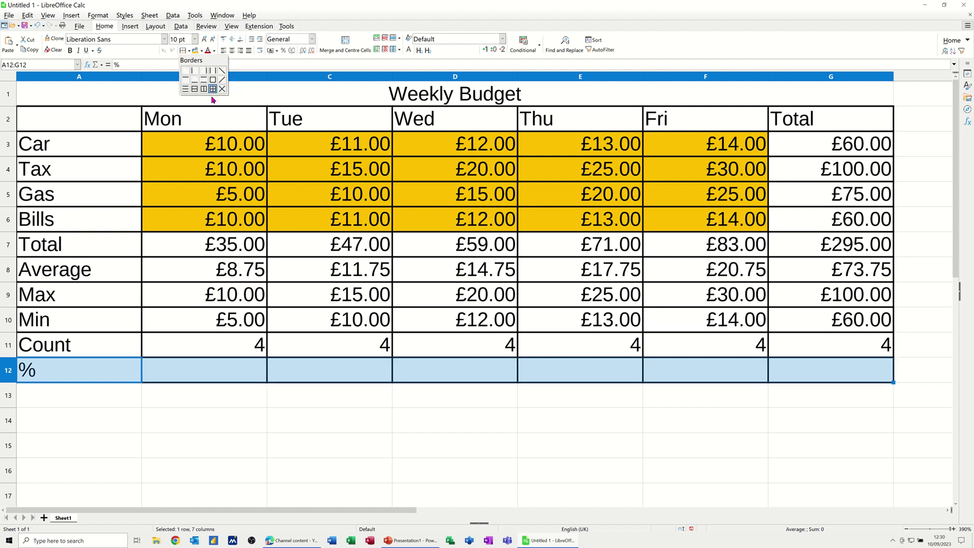
{"action": "left_click", "coordinate": [211, 372]}
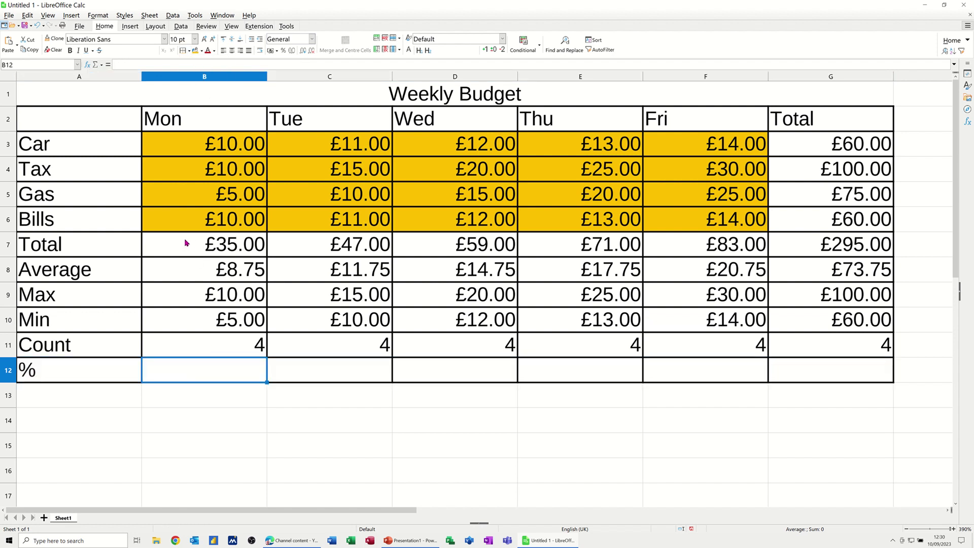
{"action": "left_click_drag", "start_coordinate": [189, 244], "coordinate": [830, 243]}
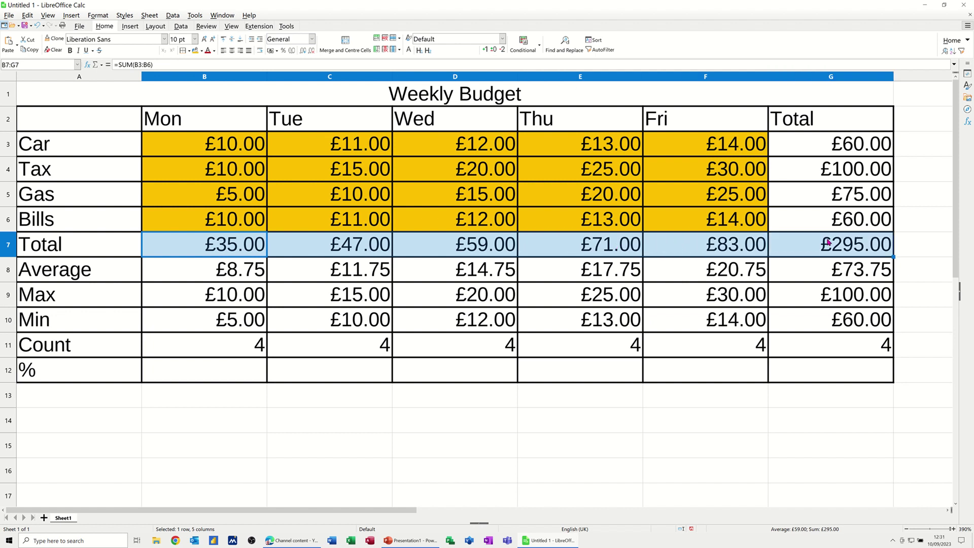
Give the Total row B7:G7 a Light Green 2 background.
{"action": "left_click", "coordinate": [201, 52]}
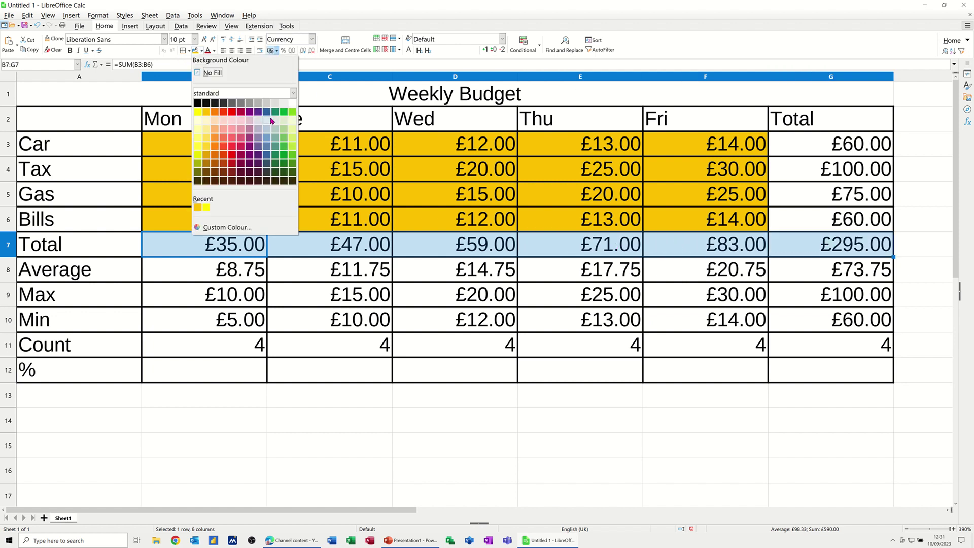
{"action": "left_click", "coordinate": [289, 137]}
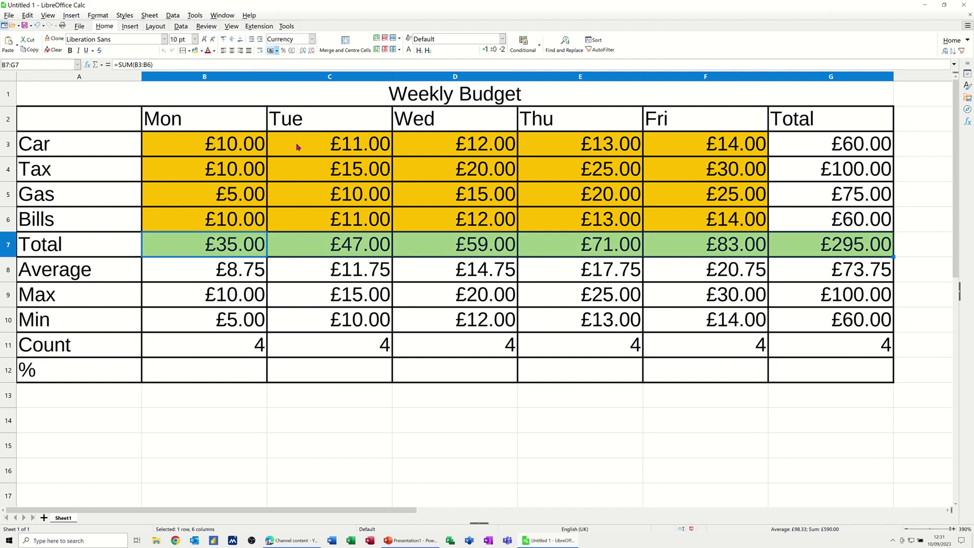
{"action": "left_click", "coordinate": [293, 264]}
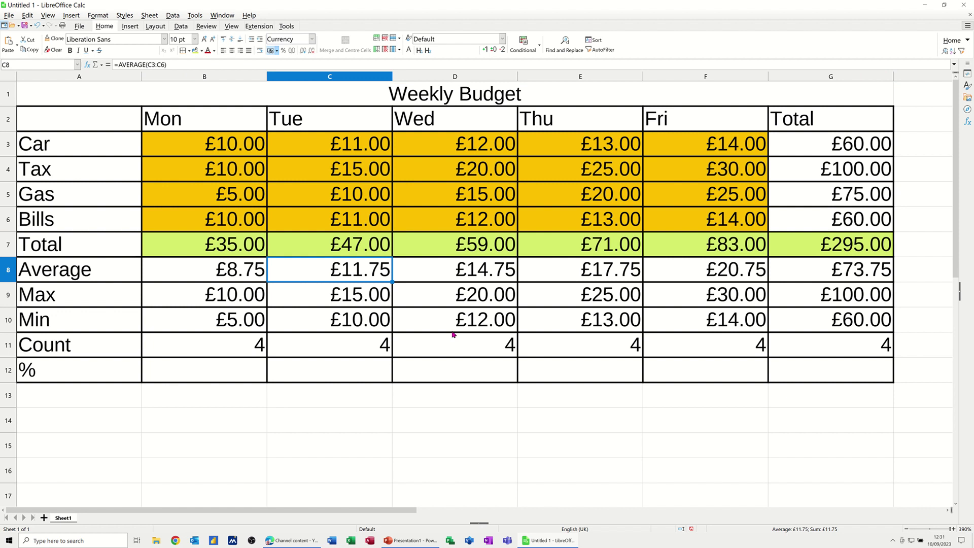
Enter =B7/G7 in B12, format it as a percentage (11.86%), and fill it into C12.
{"action": "left_click", "coordinate": [191, 376]}
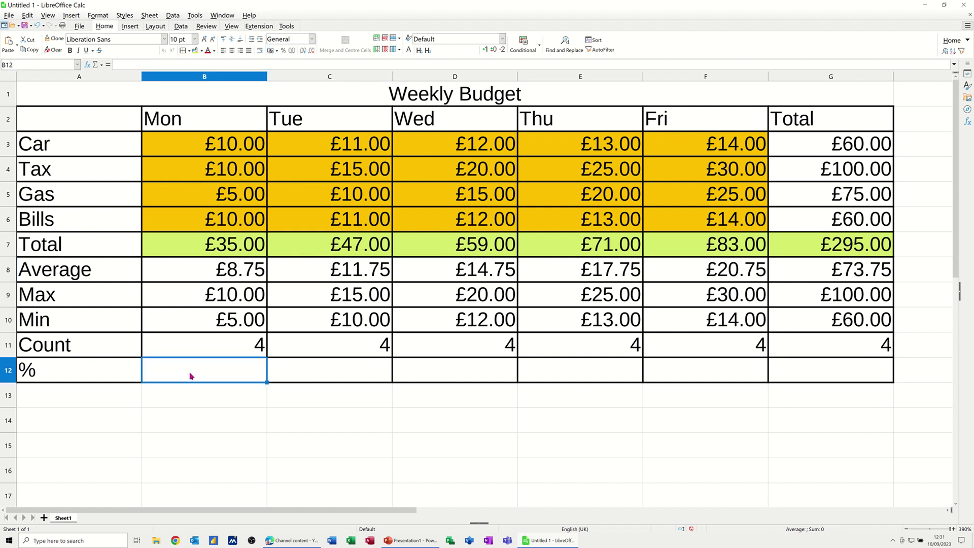
{"action": "type", "text": "="}
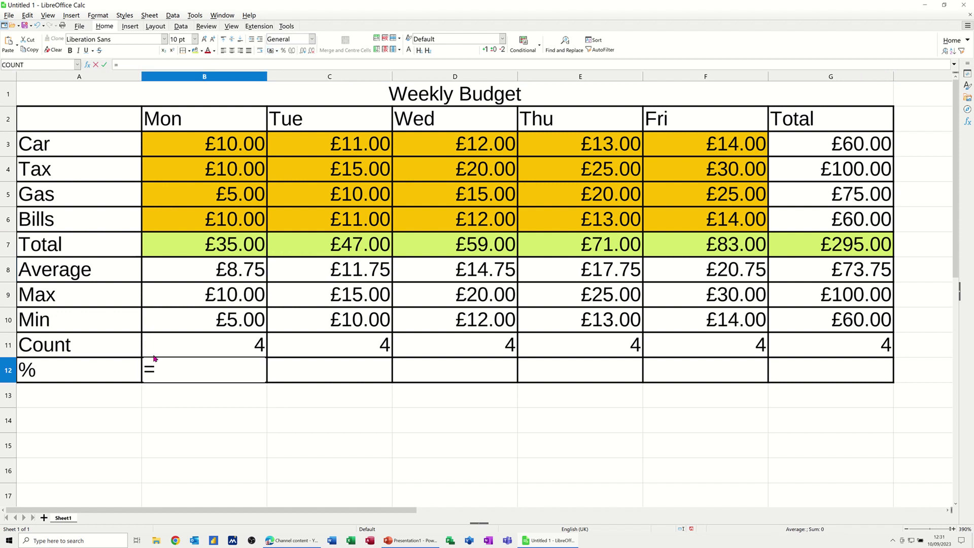
{"action": "left_click", "coordinate": [191, 247]}
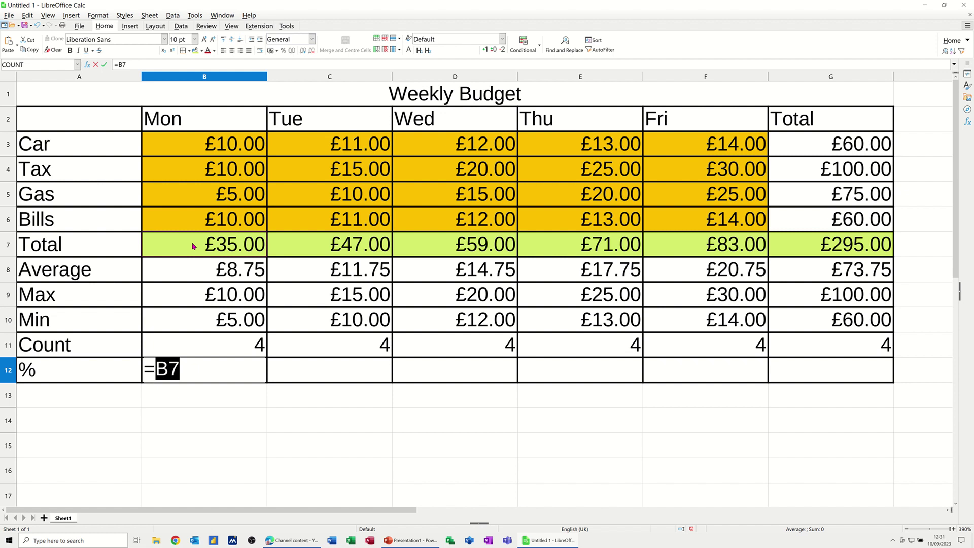
{"action": "type", "text": "/"}
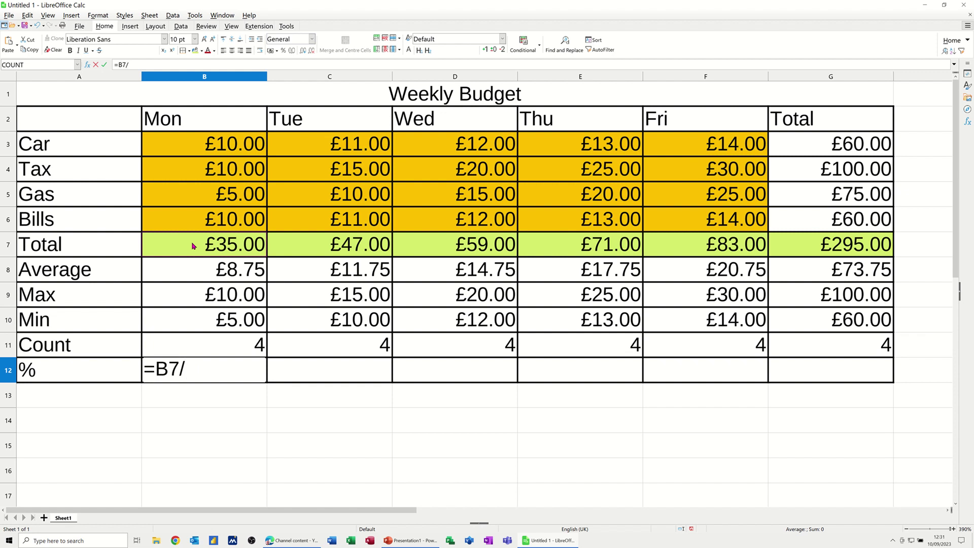
{"action": "left_click", "coordinate": [799, 246]}
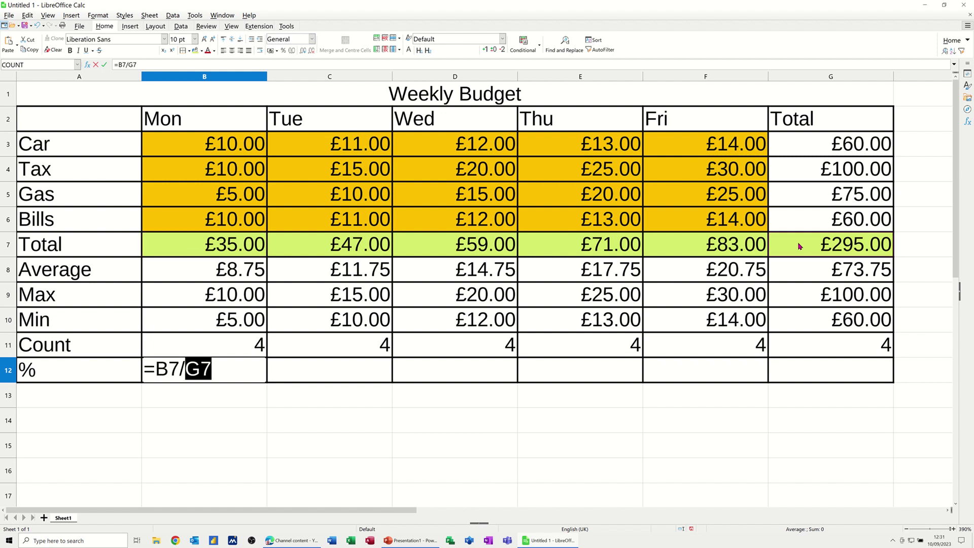
{"action": "left_click", "coordinate": [105, 65]}
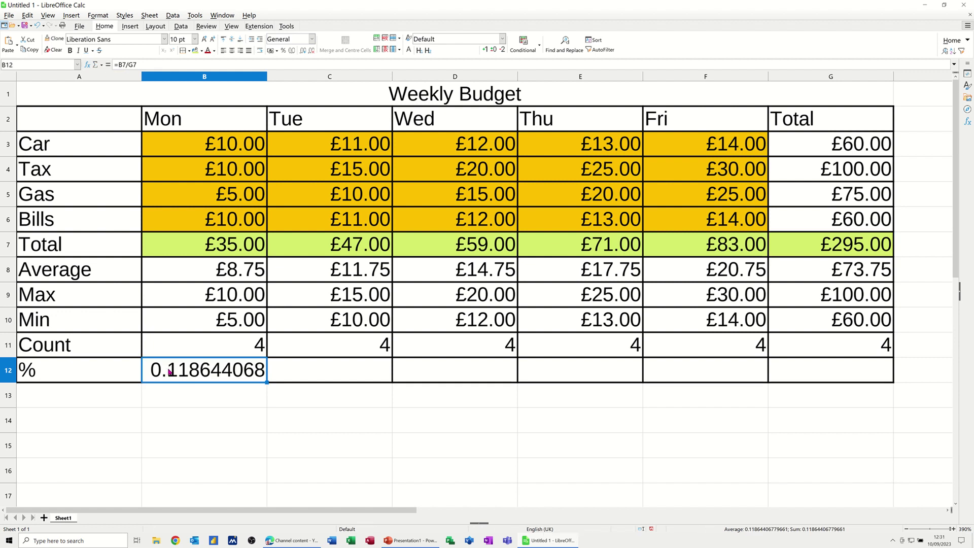
{"action": "left_click", "coordinate": [284, 51]}
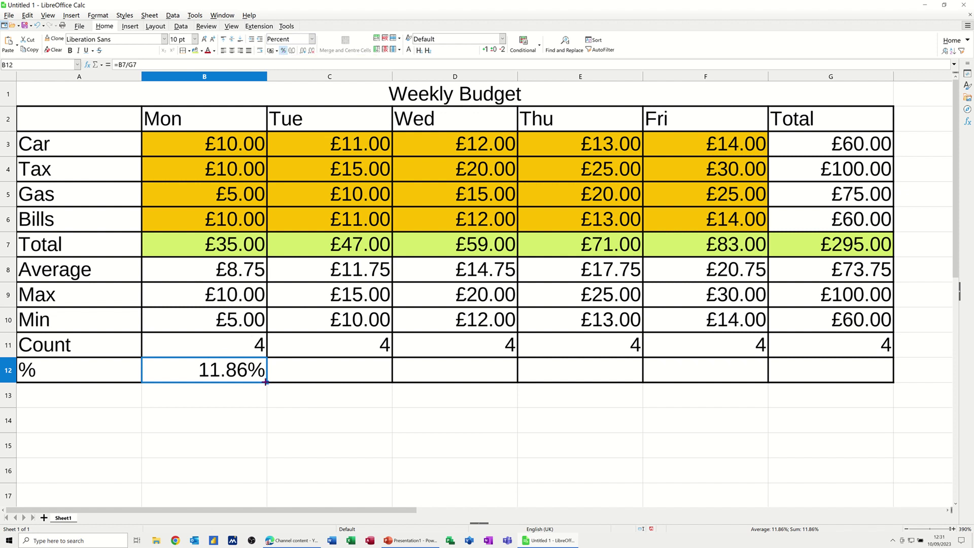
{"action": "left_click_drag", "start_coordinate": [266, 382], "coordinate": [375, 379]}
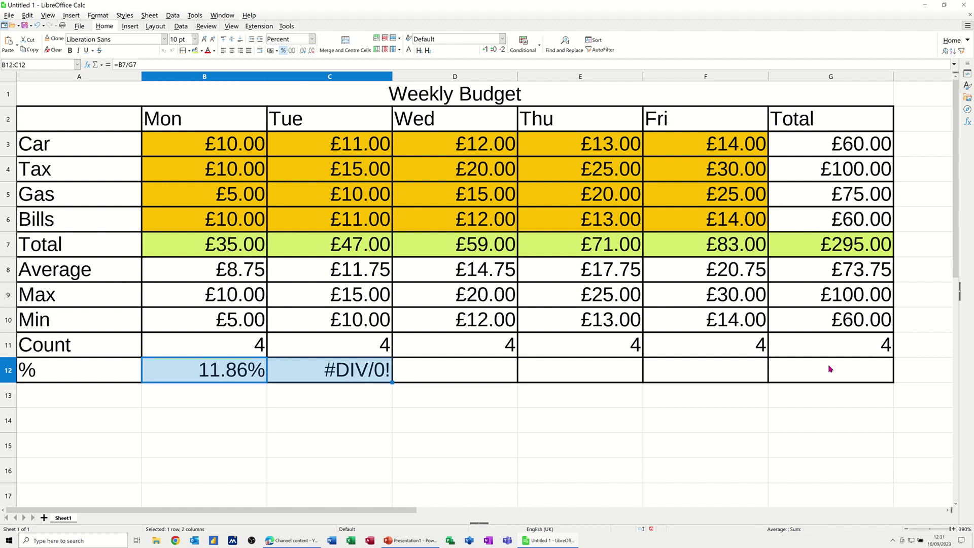
After checking C12's #DIV/0! formula, give the empty cell H7 the light green Total-row fill.
{"action": "left_click", "coordinate": [336, 374]}
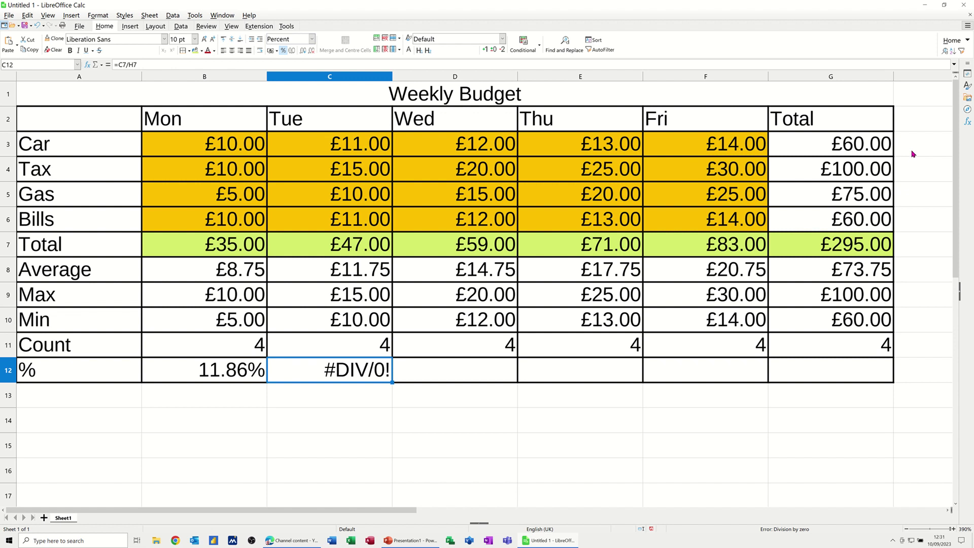
{"action": "left_click", "coordinate": [921, 244]}
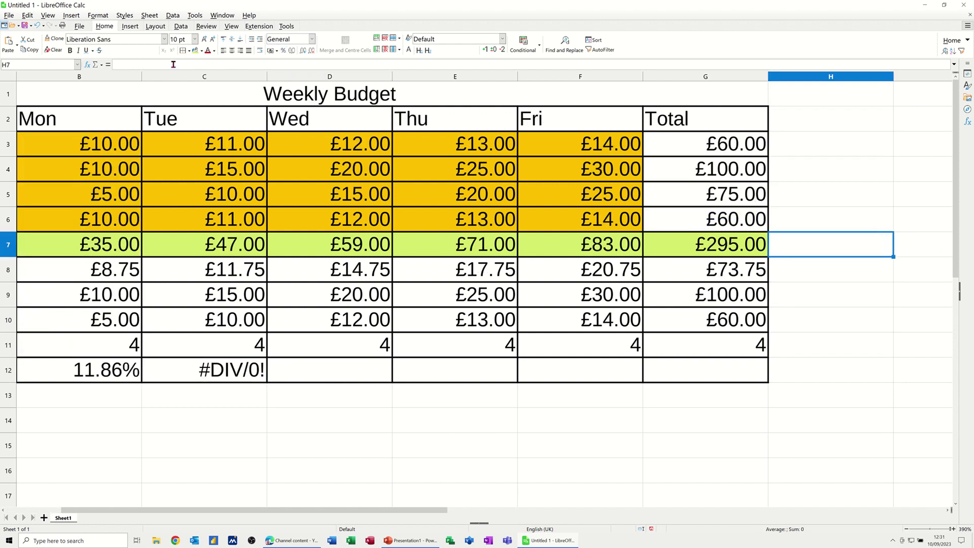
{"action": "left_click", "coordinate": [195, 50]}
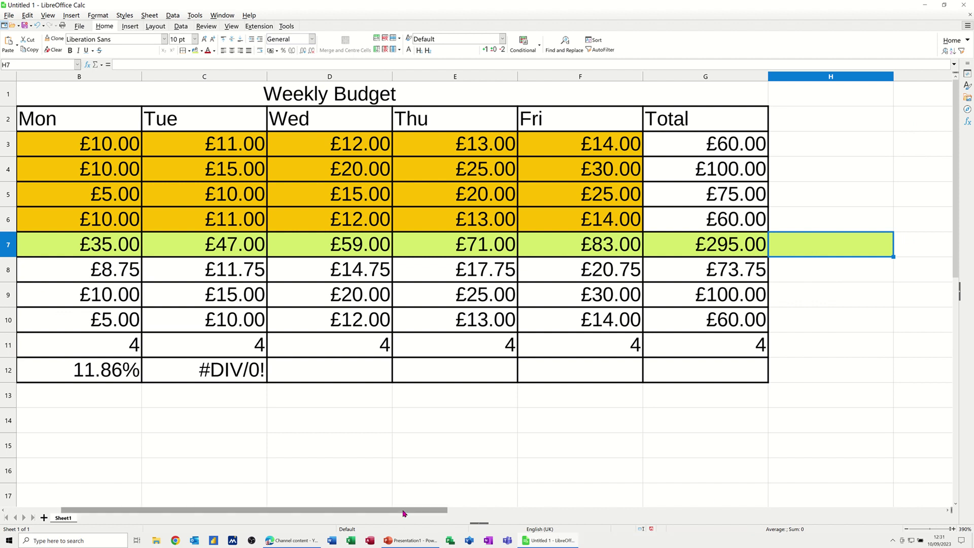
{"action": "left_click_drag", "start_coordinate": [405, 513], "coordinate": [340, 507]}
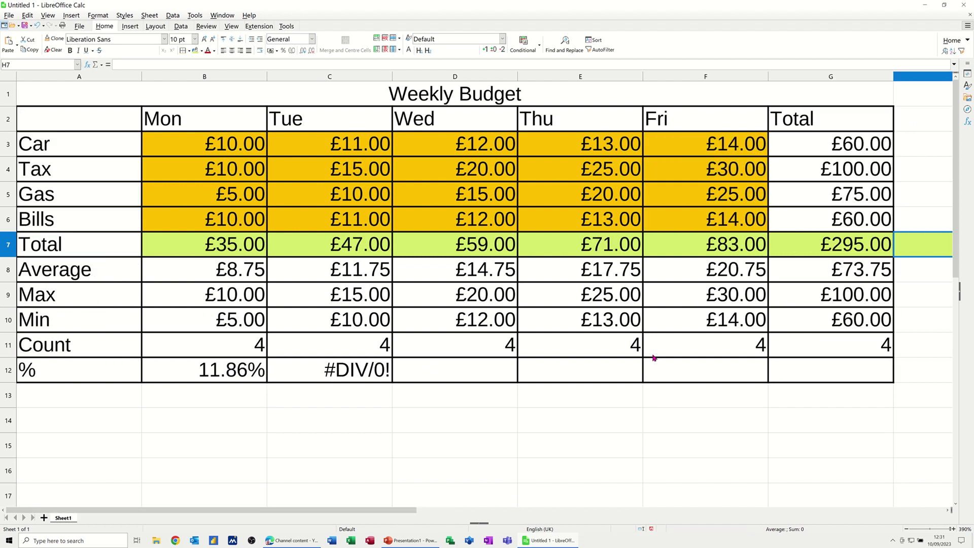
{"action": "left_click", "coordinate": [231, 372]}
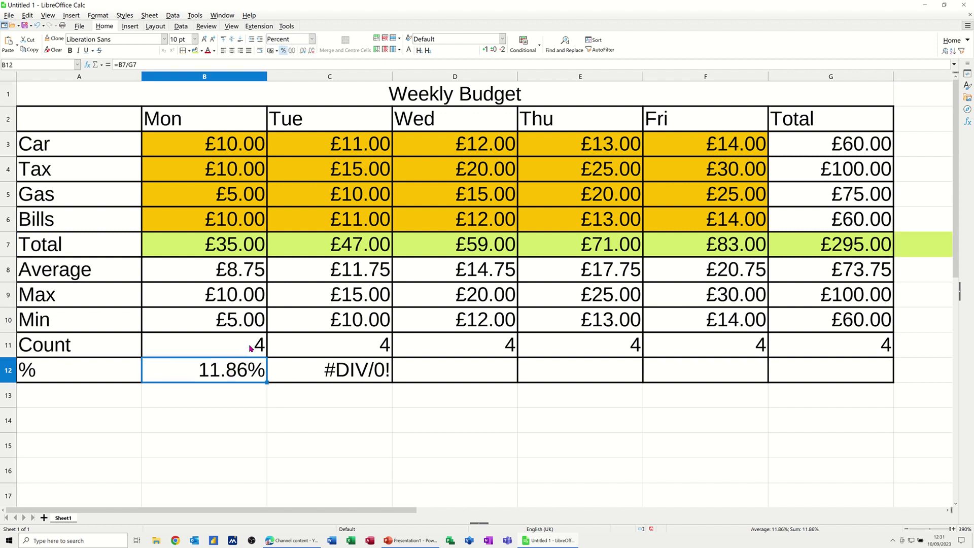
Change B12 to =B7/$G$7 and fill it to G12, giving 11.86% through 100.00%.
{"action": "left_click", "coordinate": [152, 65]}
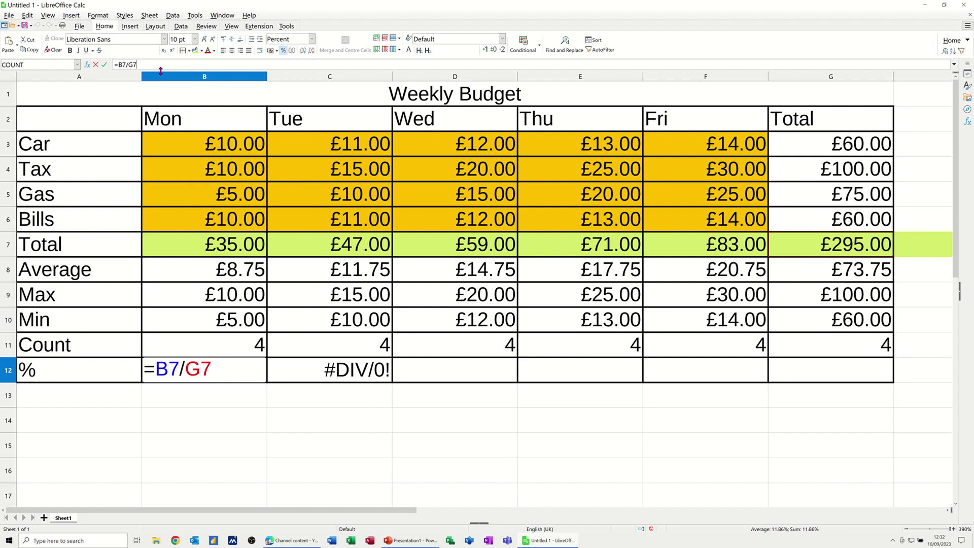
{"action": "key", "text": "shift+F4"}
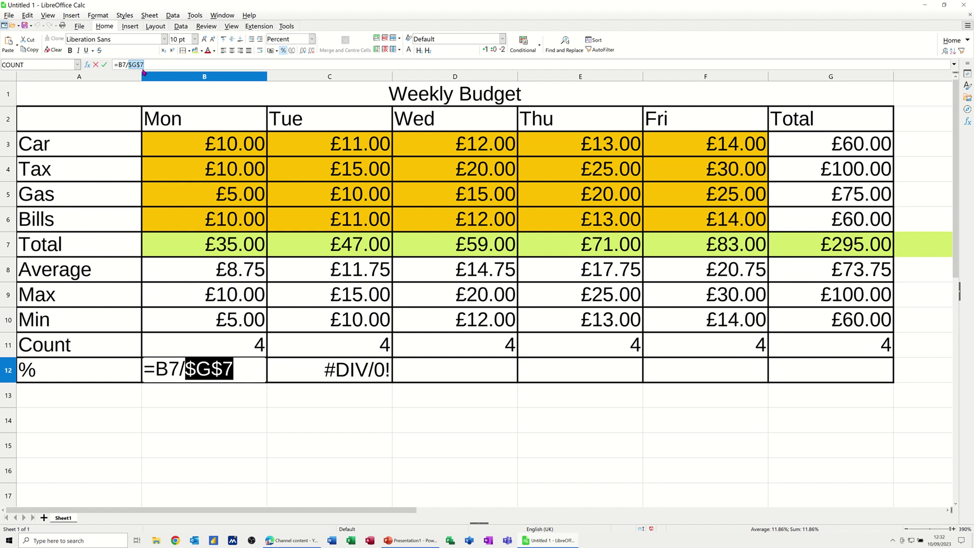
{"action": "left_click", "coordinate": [104, 65]}
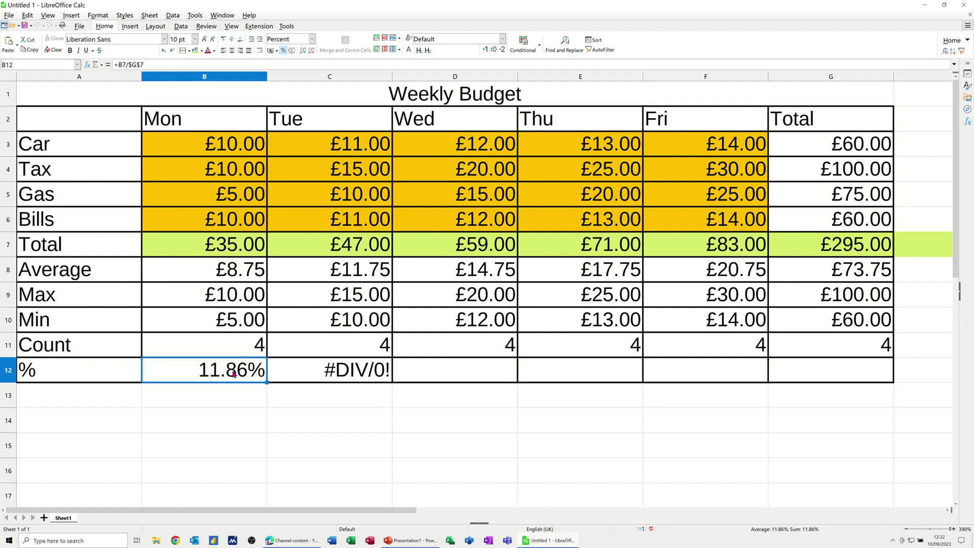
{"action": "left_click_drag", "start_coordinate": [267, 380], "coordinate": [899, 401]}
{"action": "left_click_drag", "start_coordinate": [600, 385], "coordinate": [512, 376]}
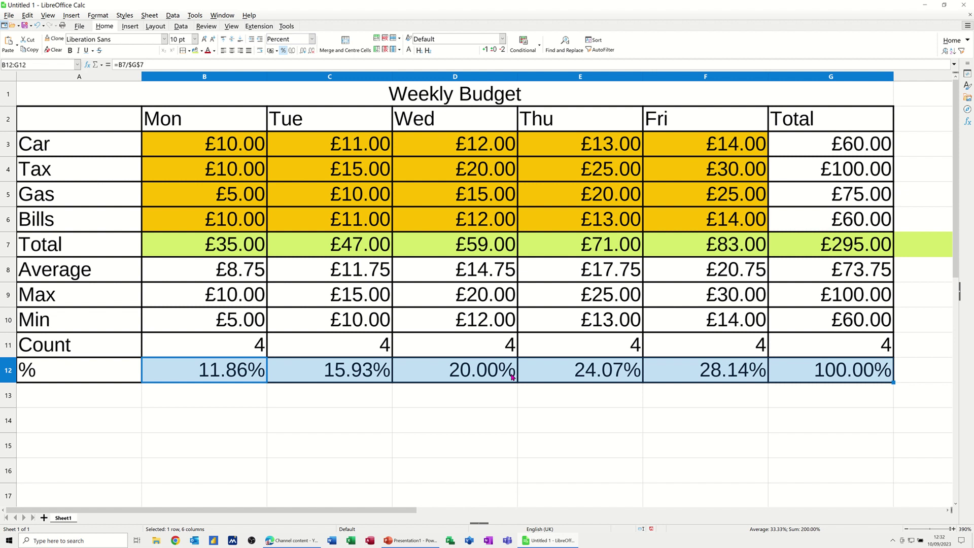